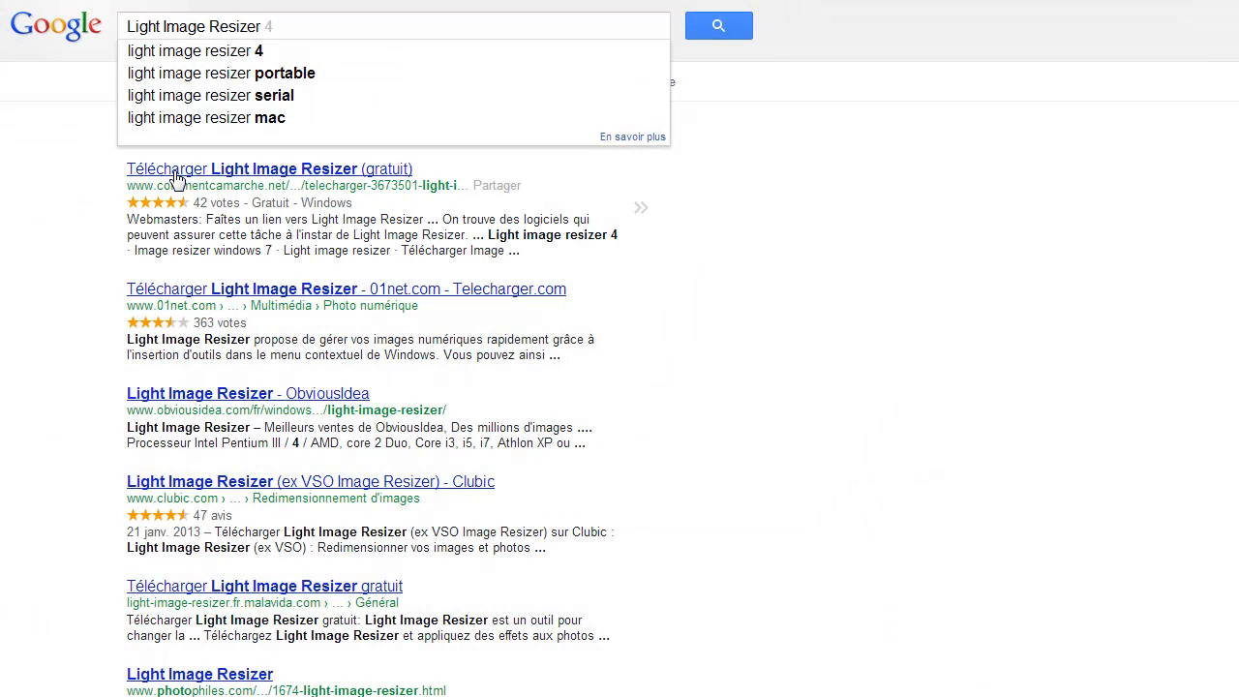
# Download the free version of Light Image Resizer from the commentcamarche.net result and run the light_image_resizer4_setup installer.
pyautogui.click(177, 175)
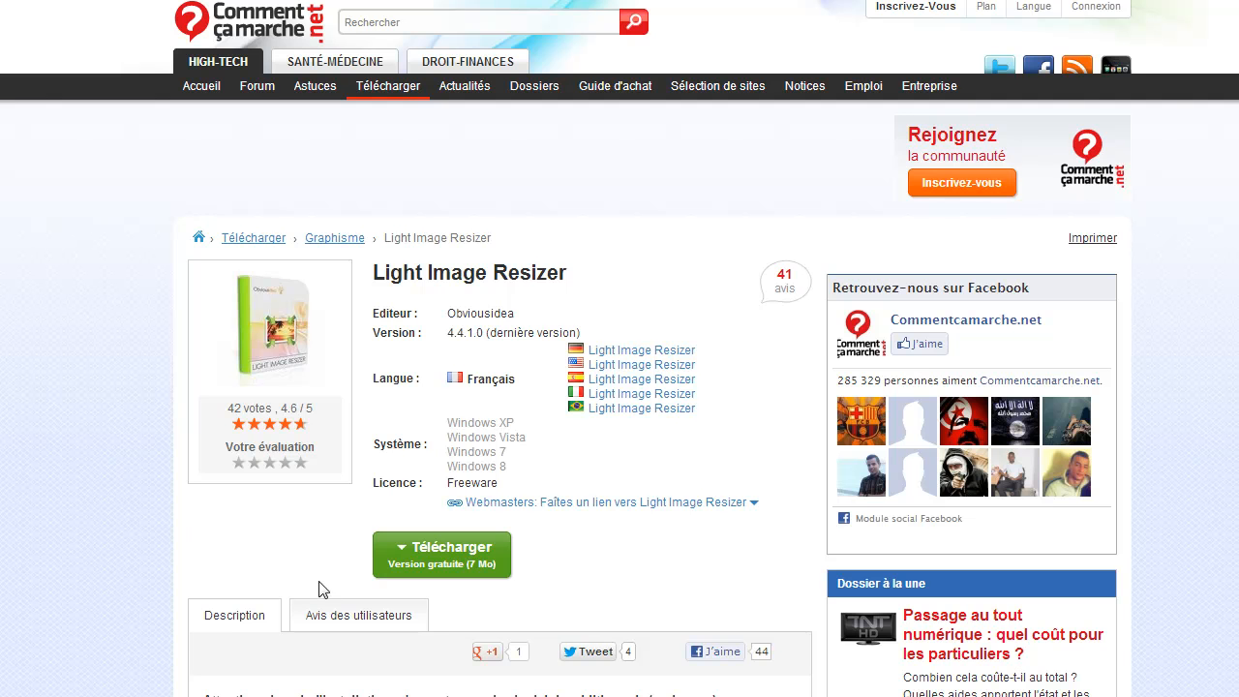
pyautogui.click(450, 564)
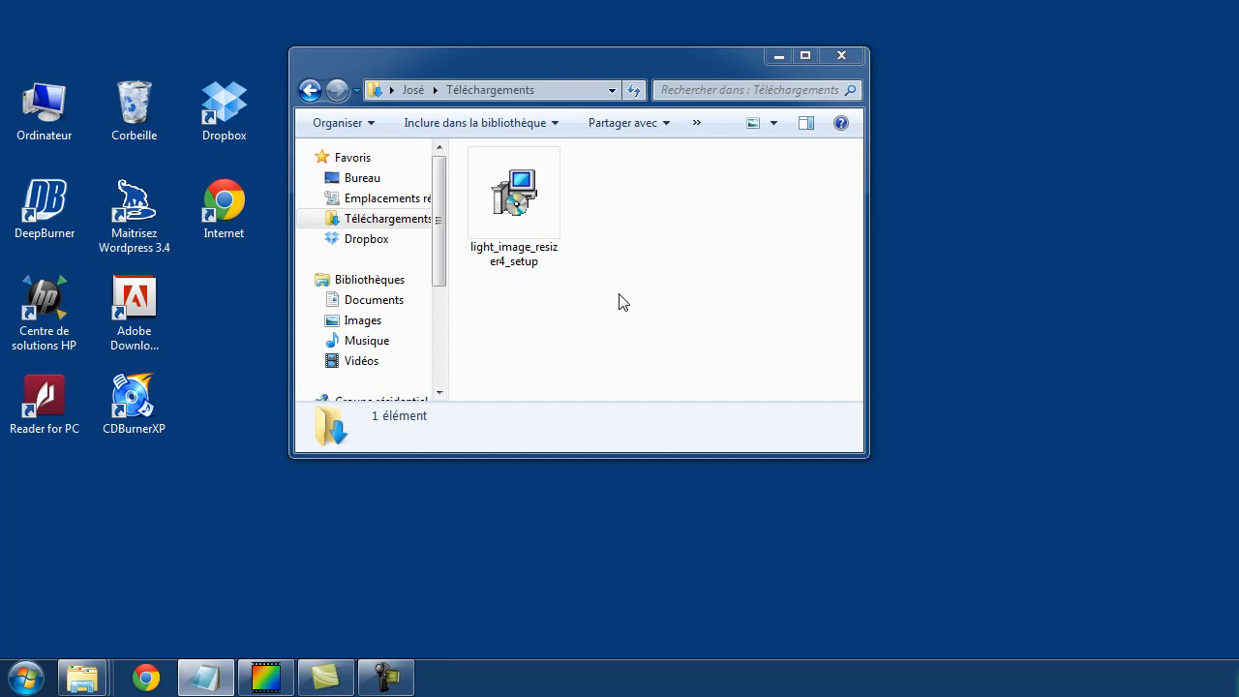
pyautogui.doubleClick(543, 213)
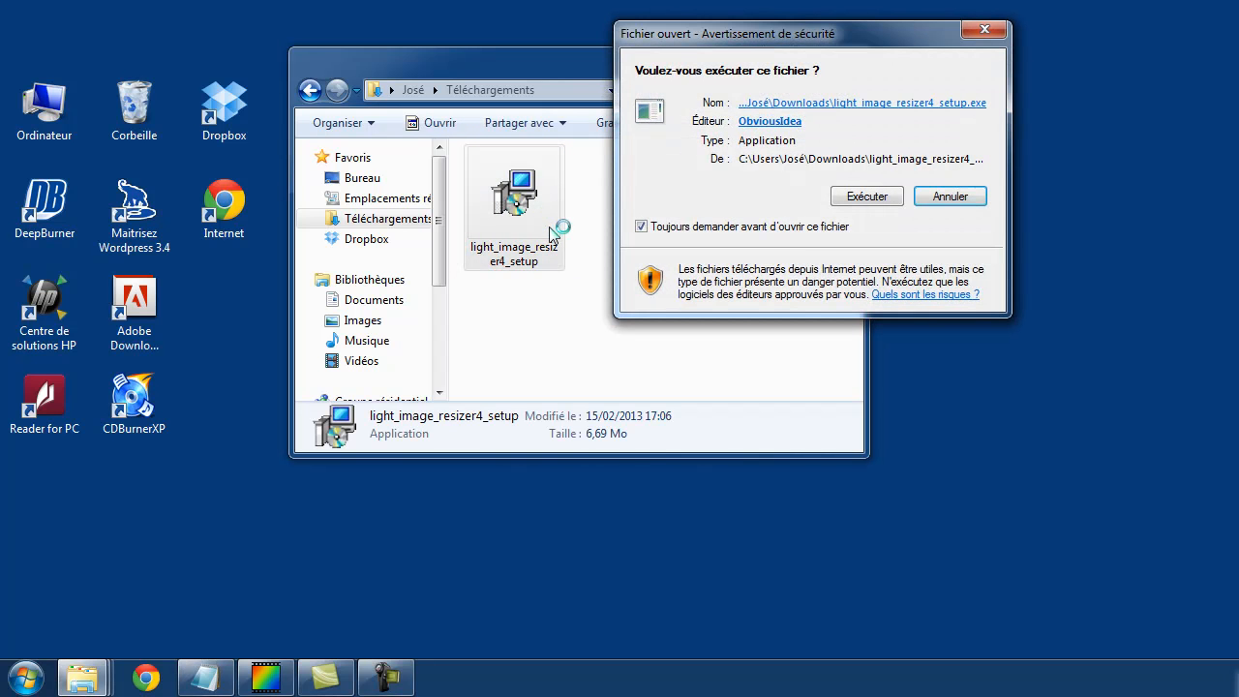
pyautogui.click(865, 196)
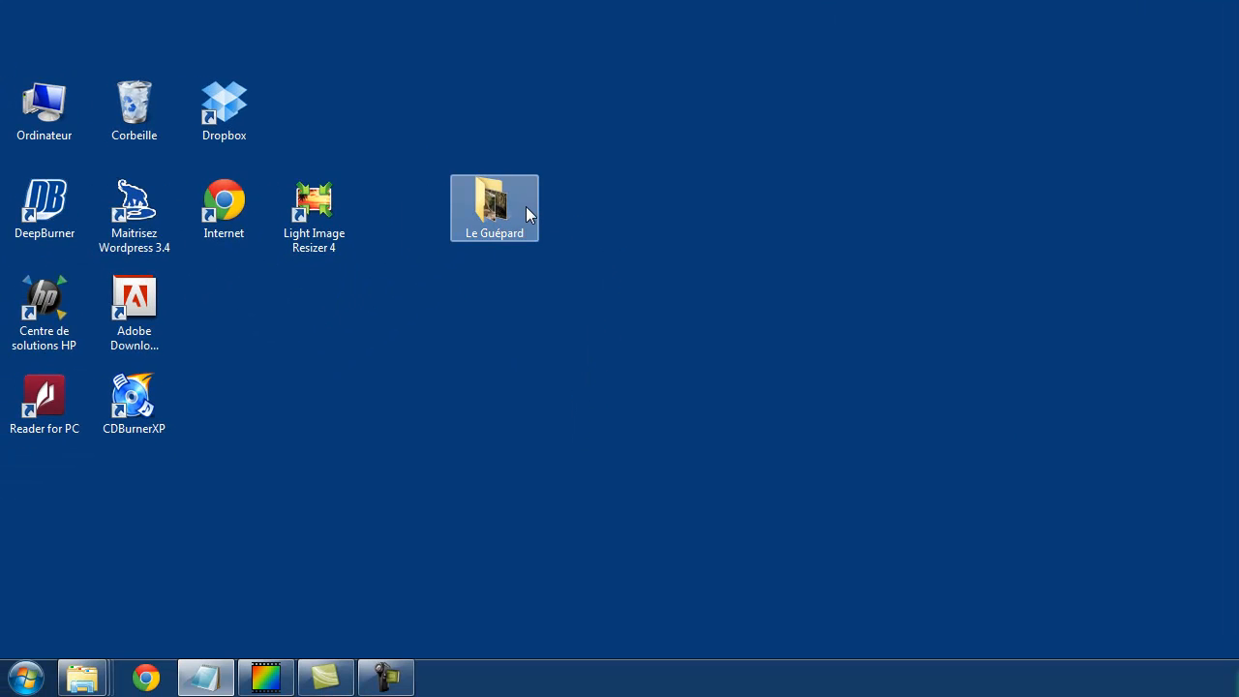
# Open the Le Guépard folder on the desktop and check the file sizes of Guépard 01, Guépard 02 and Guépard 4.
pyautogui.doubleClick(522, 207)
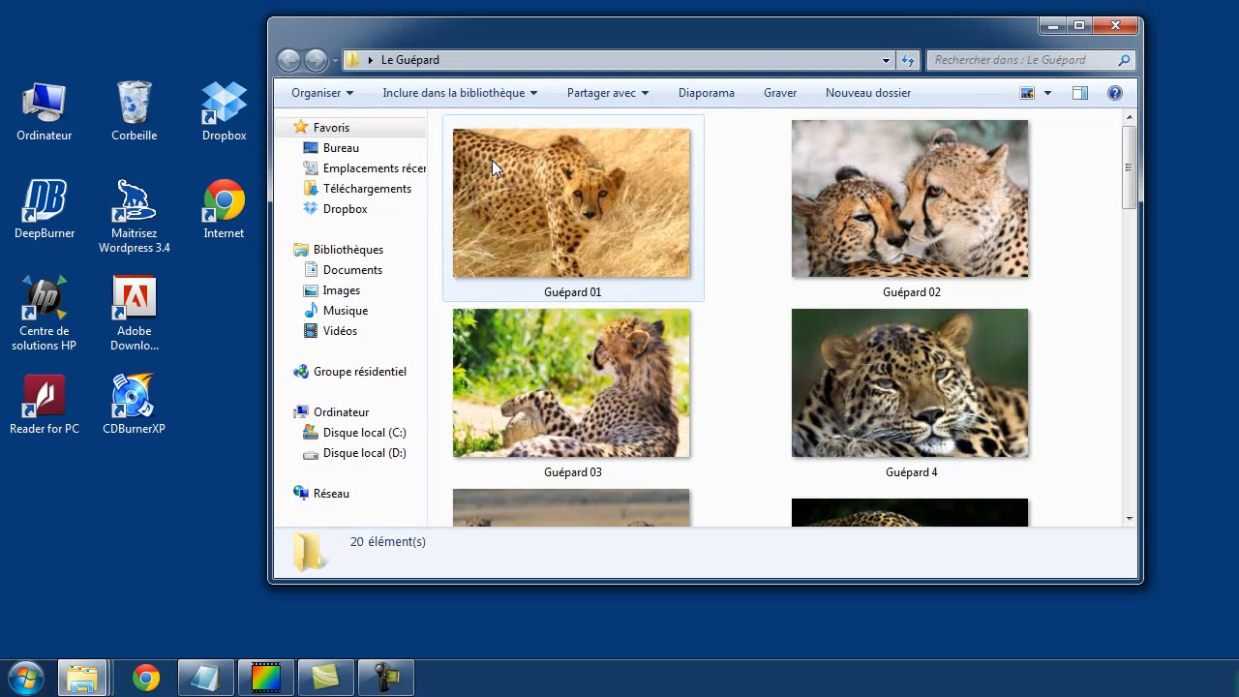
pyautogui.click(492, 167)
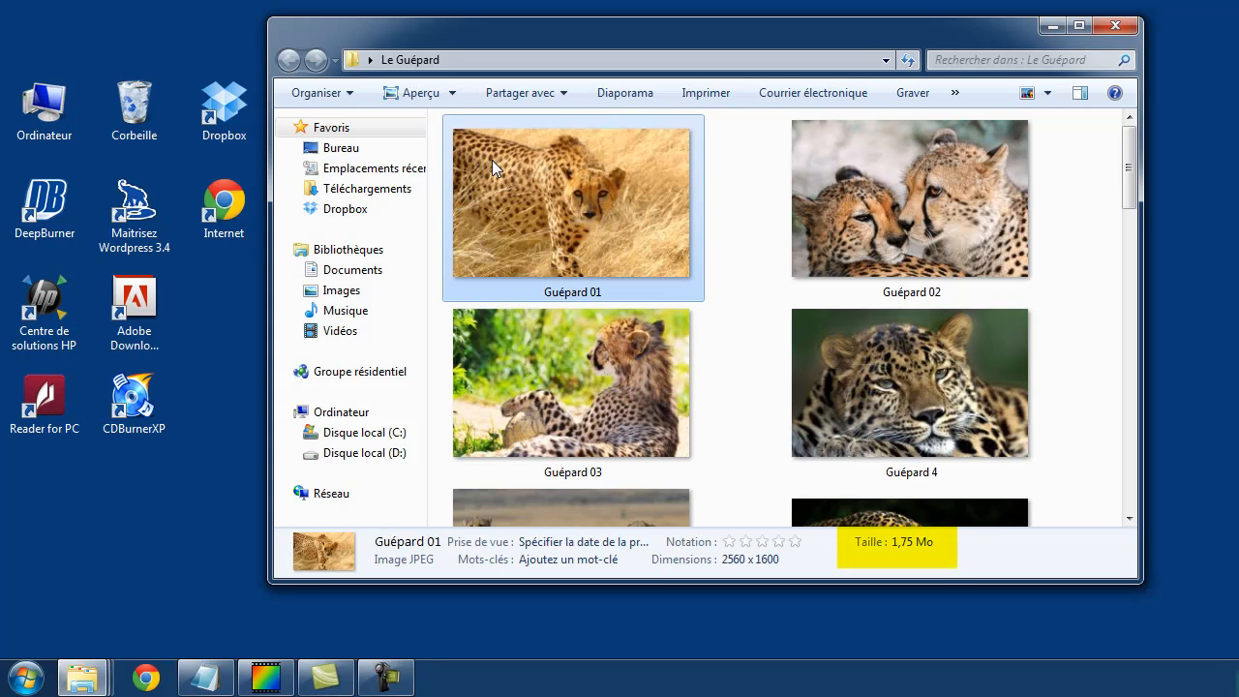
pyautogui.click(875, 207)
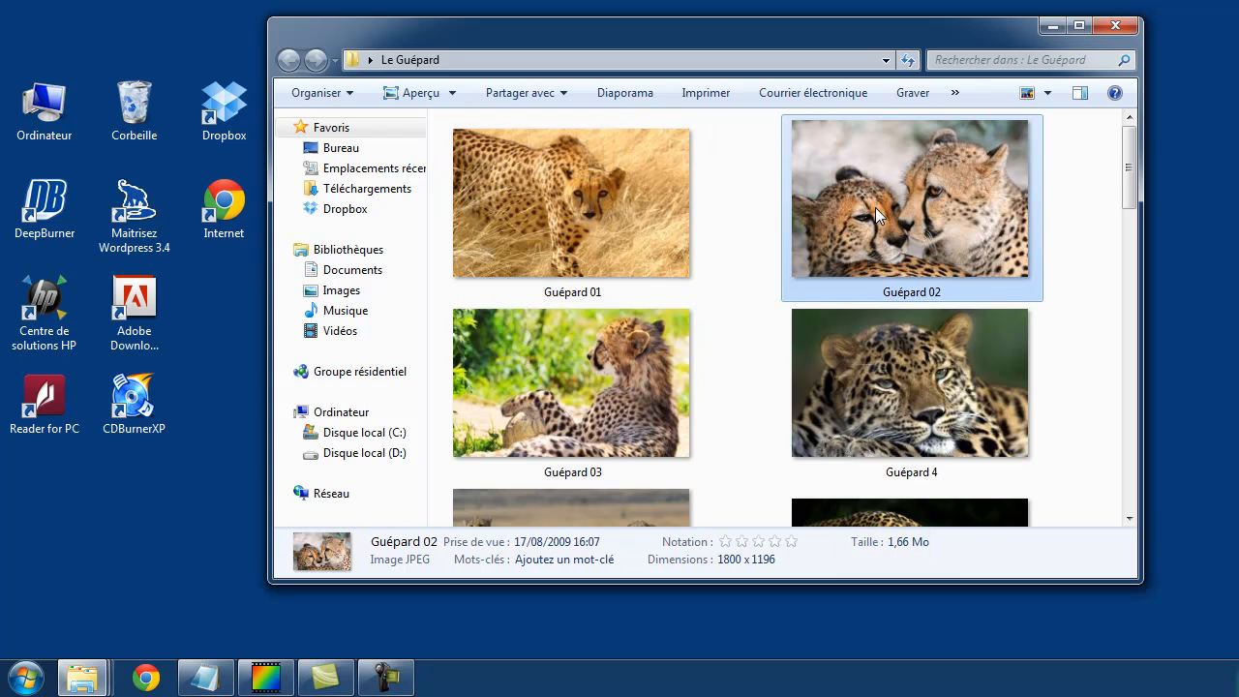
pyautogui.click(862, 378)
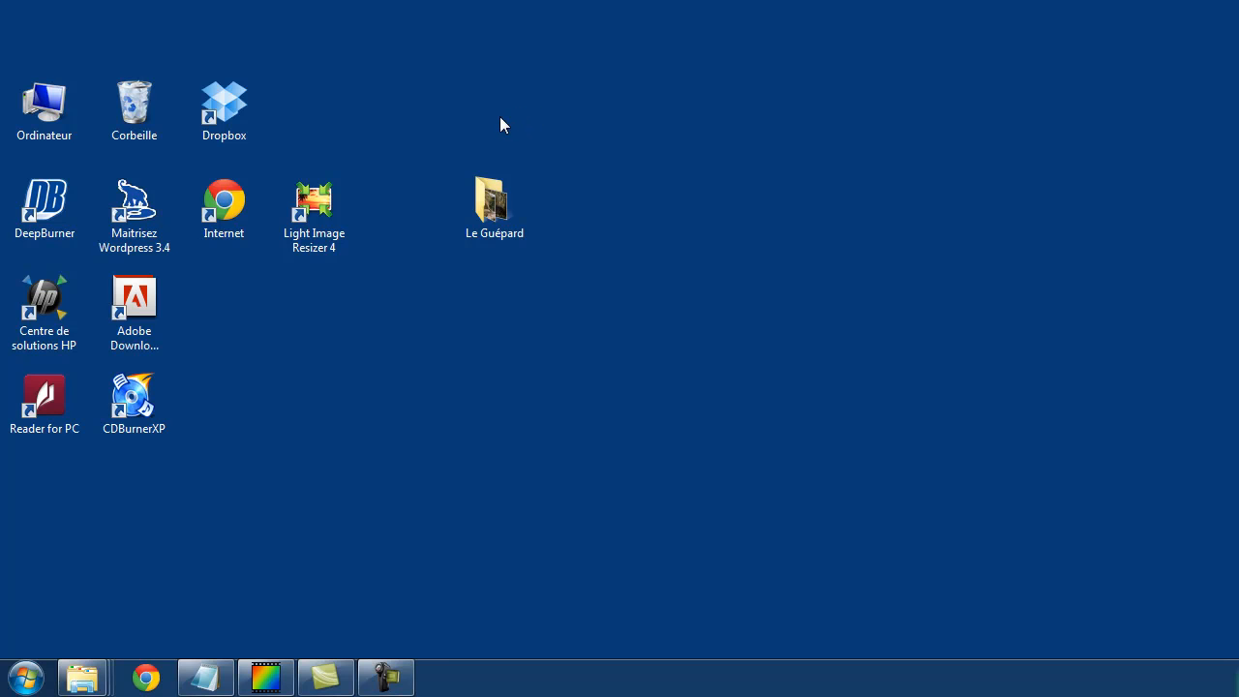
# Create a desktop folder named "Images réduites" and place it beside the Le Guépard folder.
pyautogui.rightClick(499, 124)
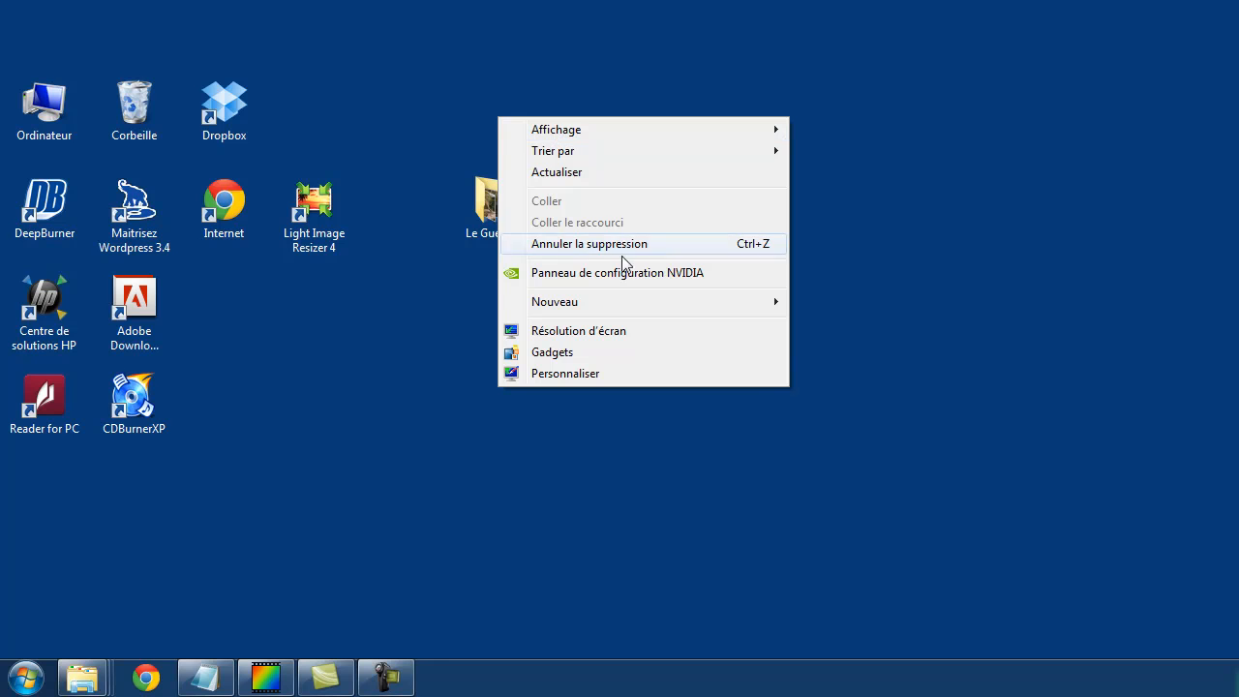
pyautogui.moveTo(626, 300)
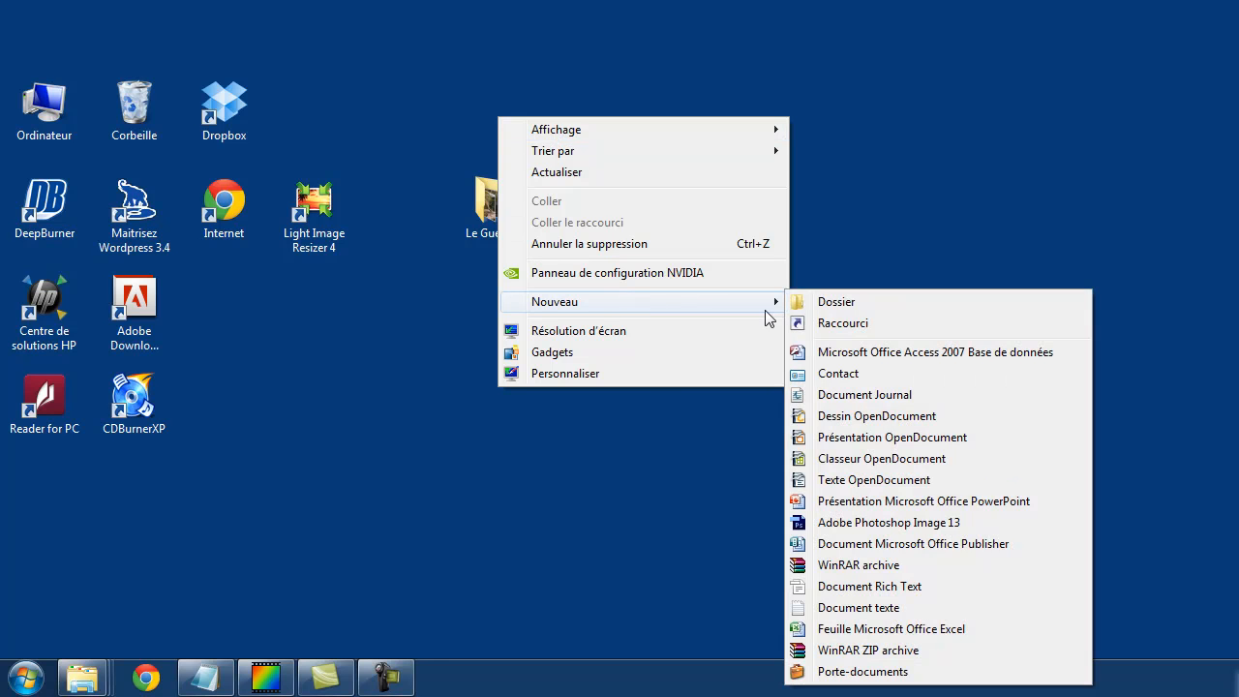
pyautogui.click(837, 302)
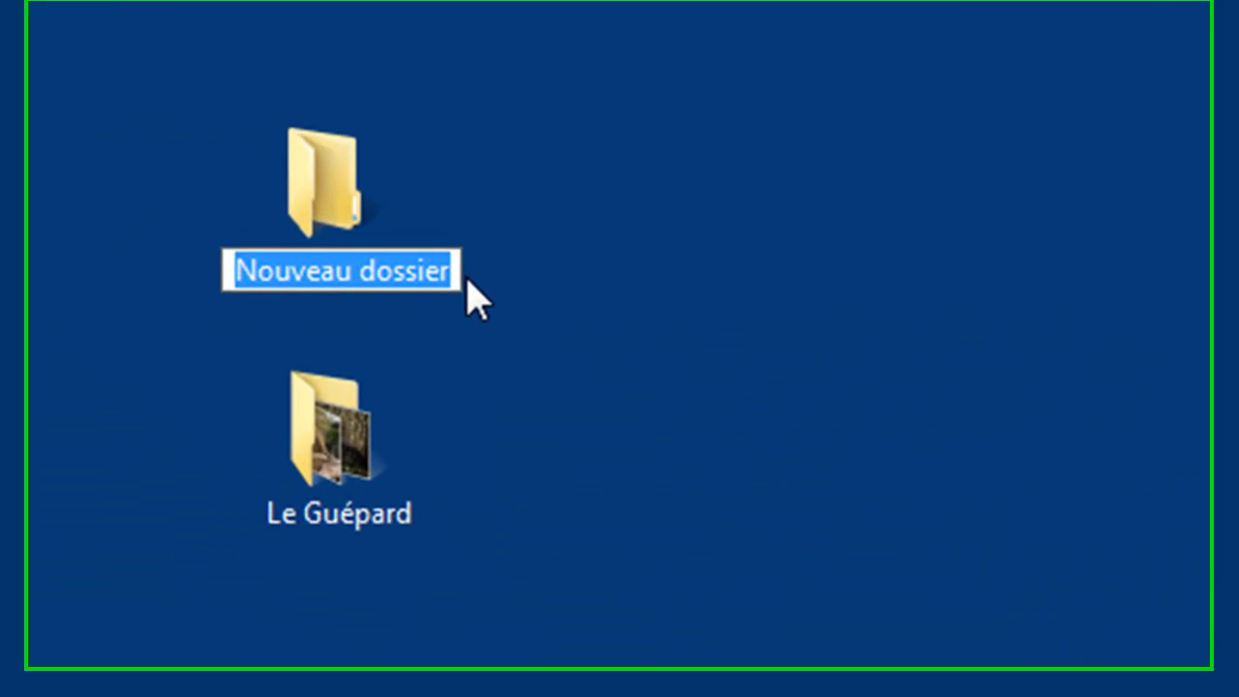
pyautogui.write('Images n')
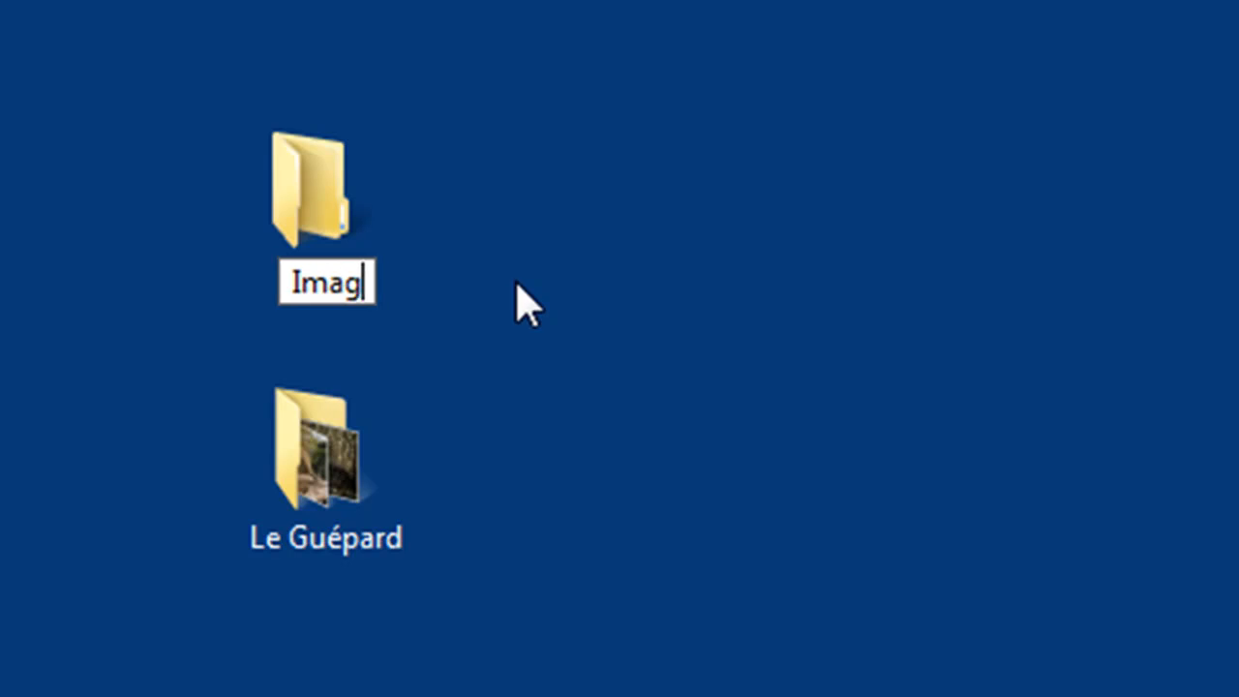
pyautogui.write('éduites')
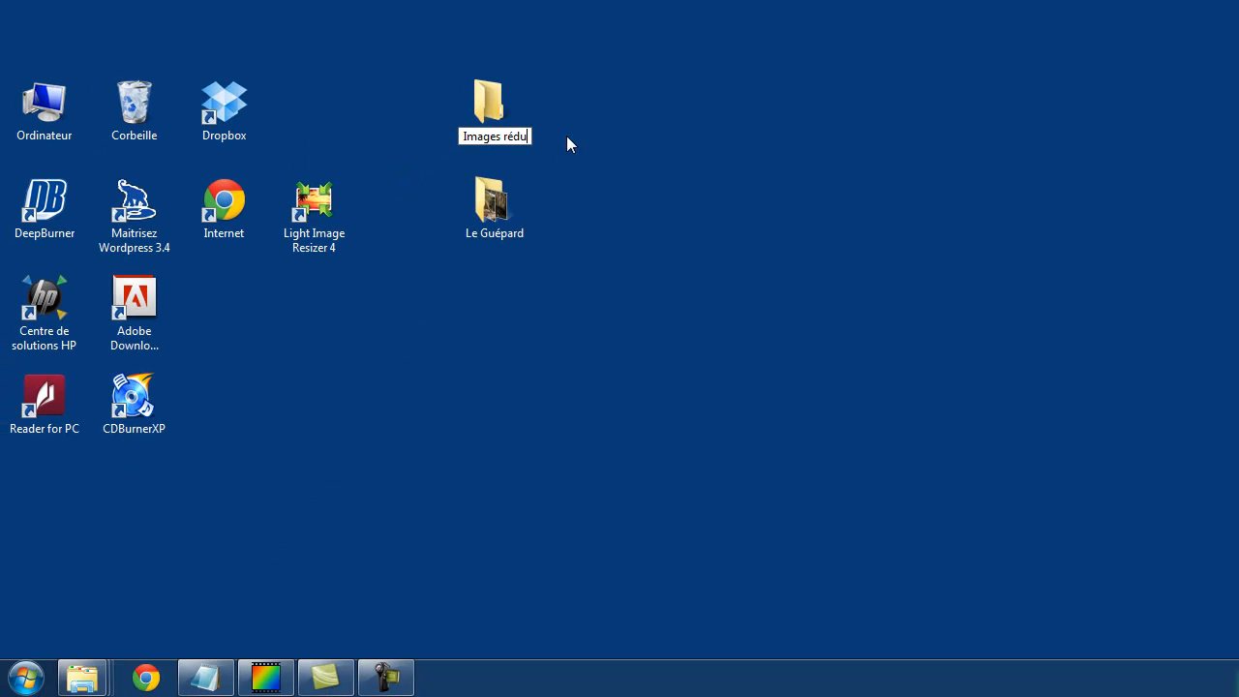
pyautogui.click(617, 132)
pyautogui.moveTo(489, 102); pyautogui.dragTo(592, 198)
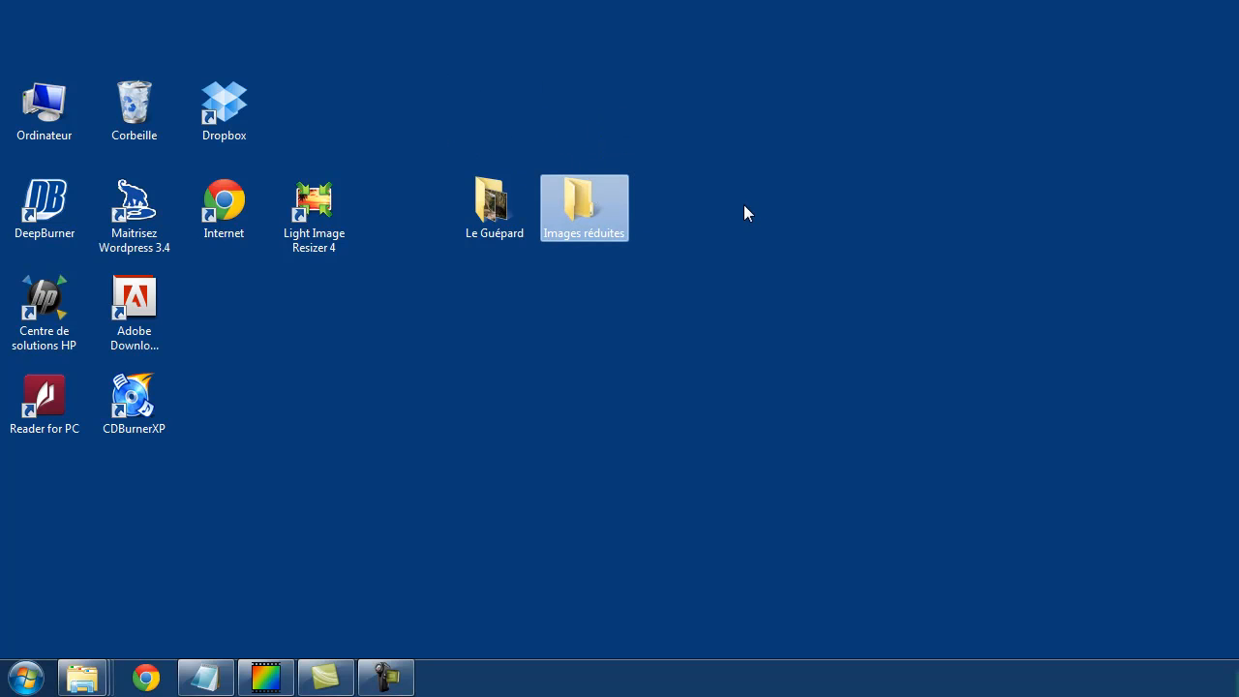
pyautogui.click(744, 204)
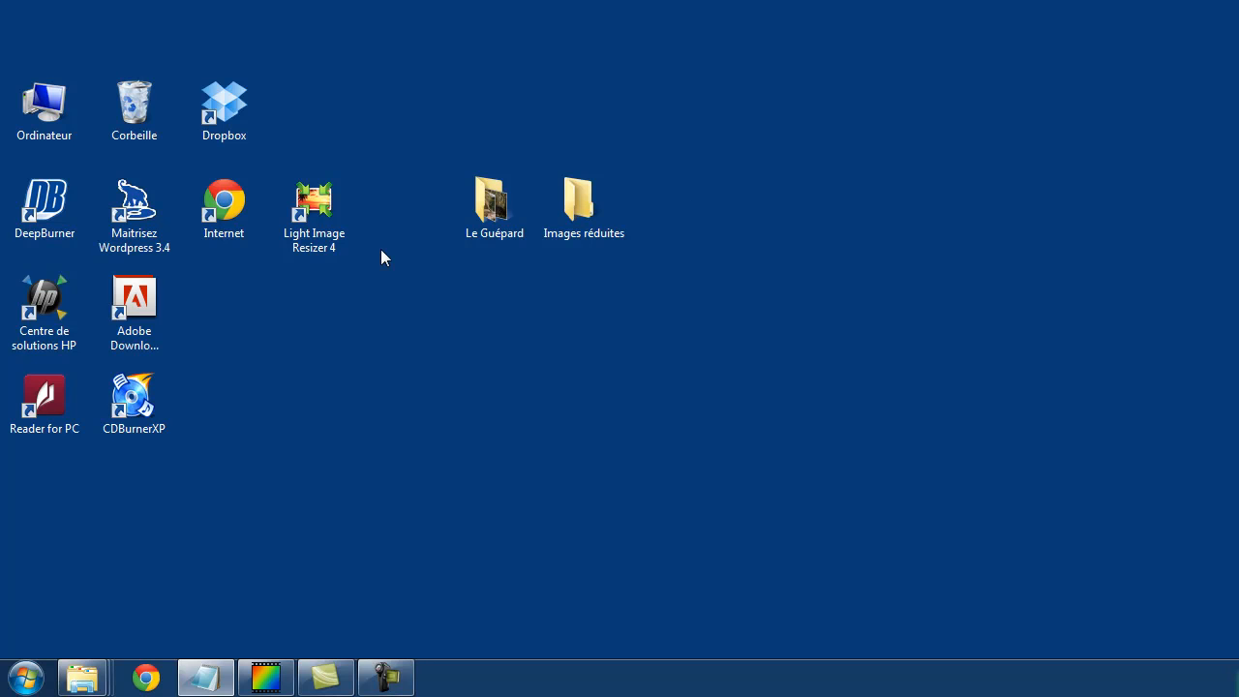
# Launch Light Image Resizer 4, continue with the free personal-use version and move its window fully into view.
pyautogui.doubleClick(335, 211)
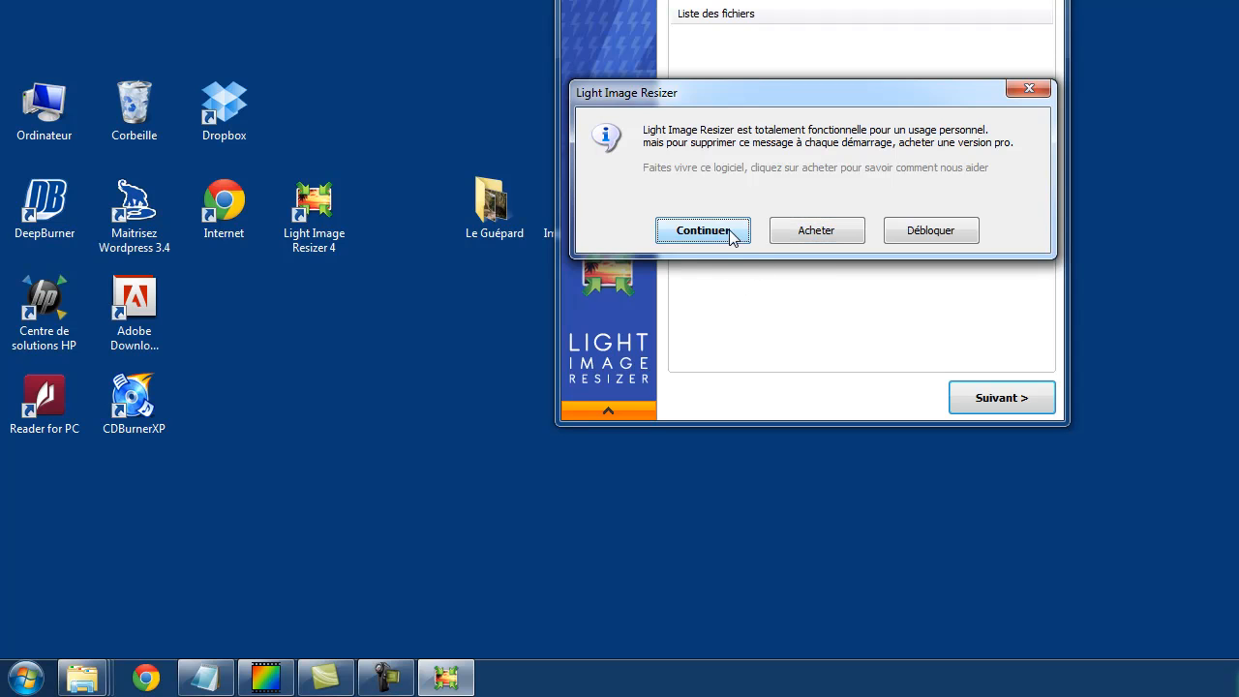
pyautogui.click(731, 233)
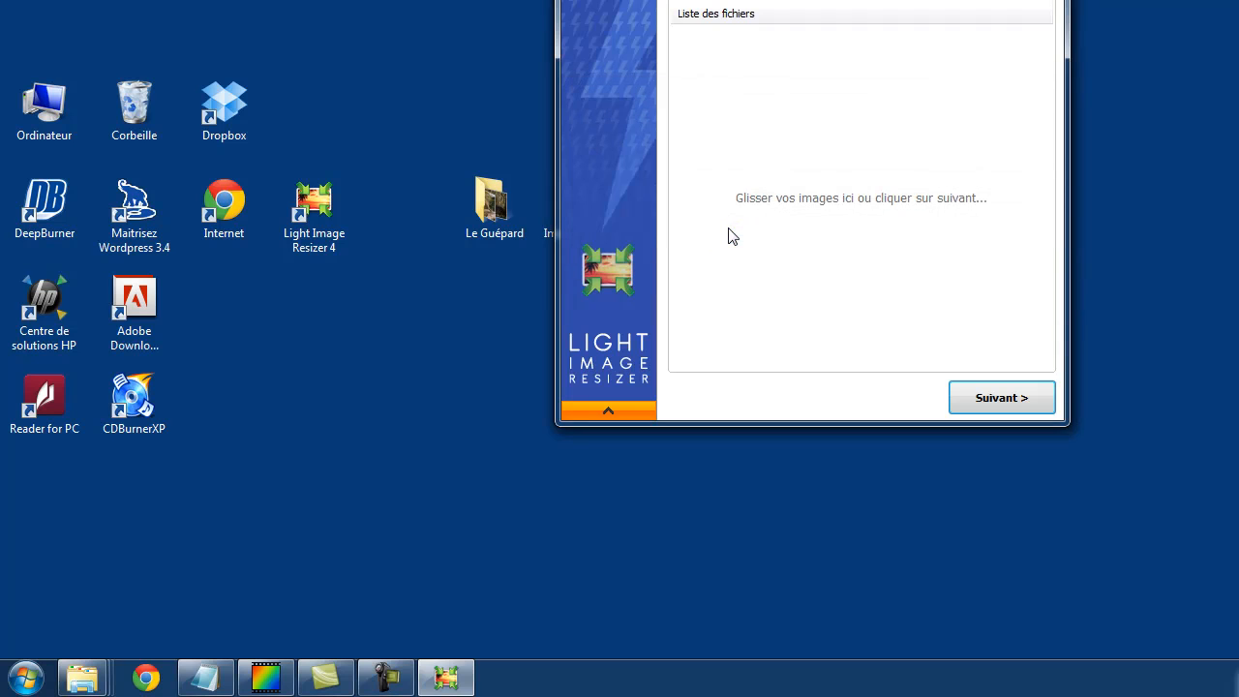
pyautogui.moveTo(837, 0); pyautogui.dragTo(660, 41)
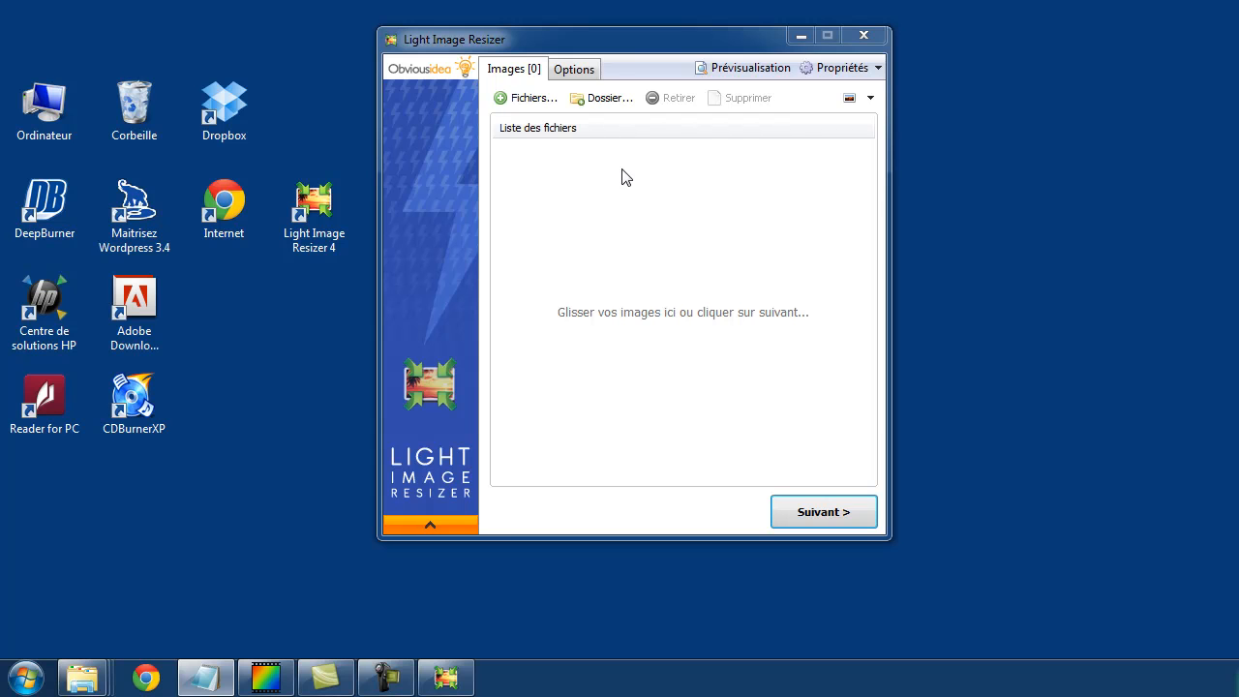
# Add all photos from the desktop folder Le Guépard to the list of images for resizing.
pyautogui.click(605, 98)
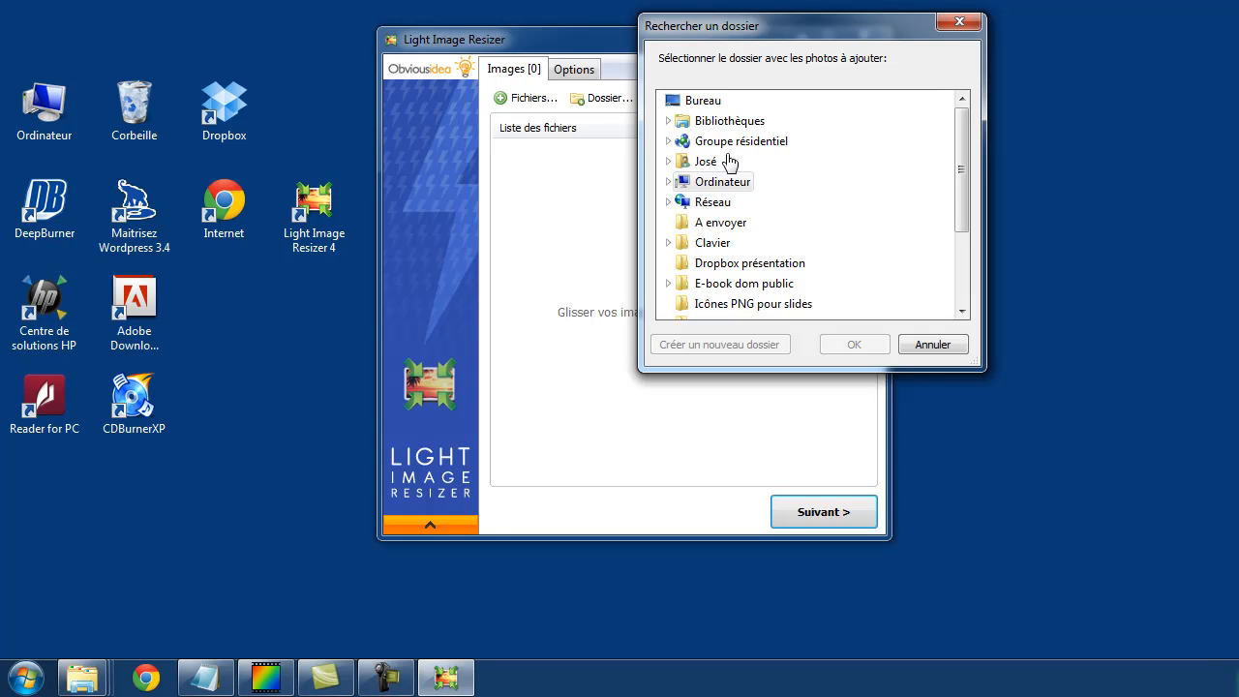
pyautogui.click(718, 102)
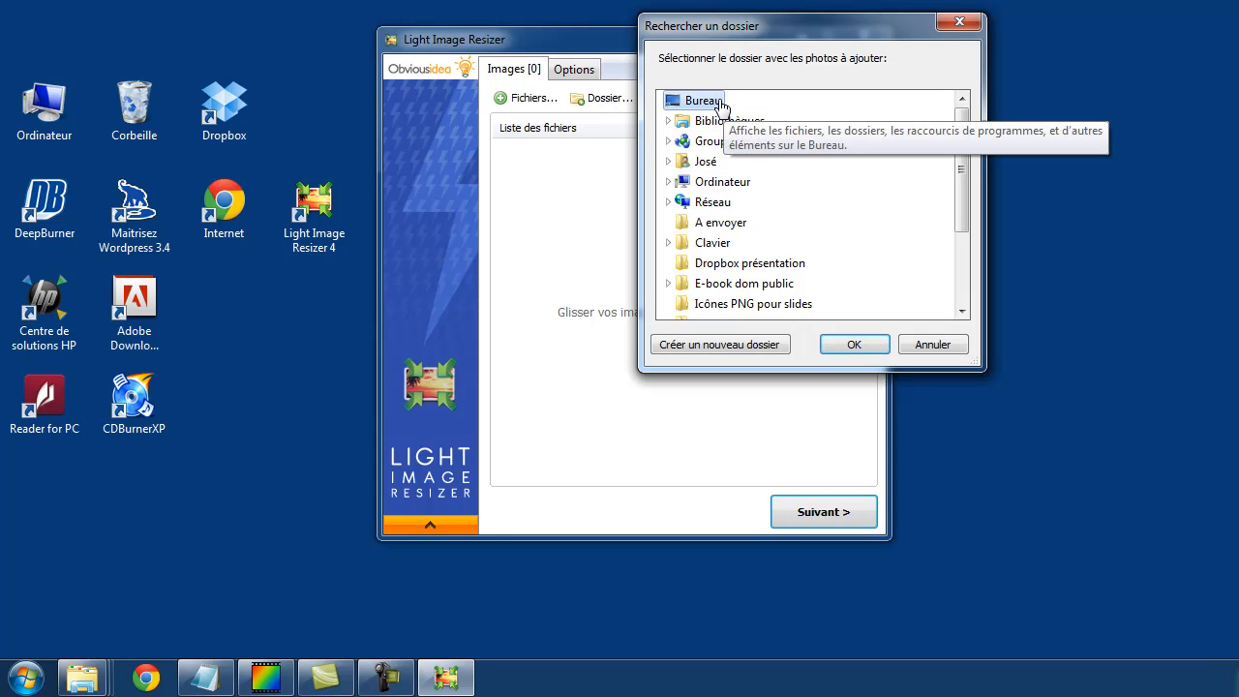
pyautogui.moveTo(963, 176); pyautogui.dragTo(958, 265)
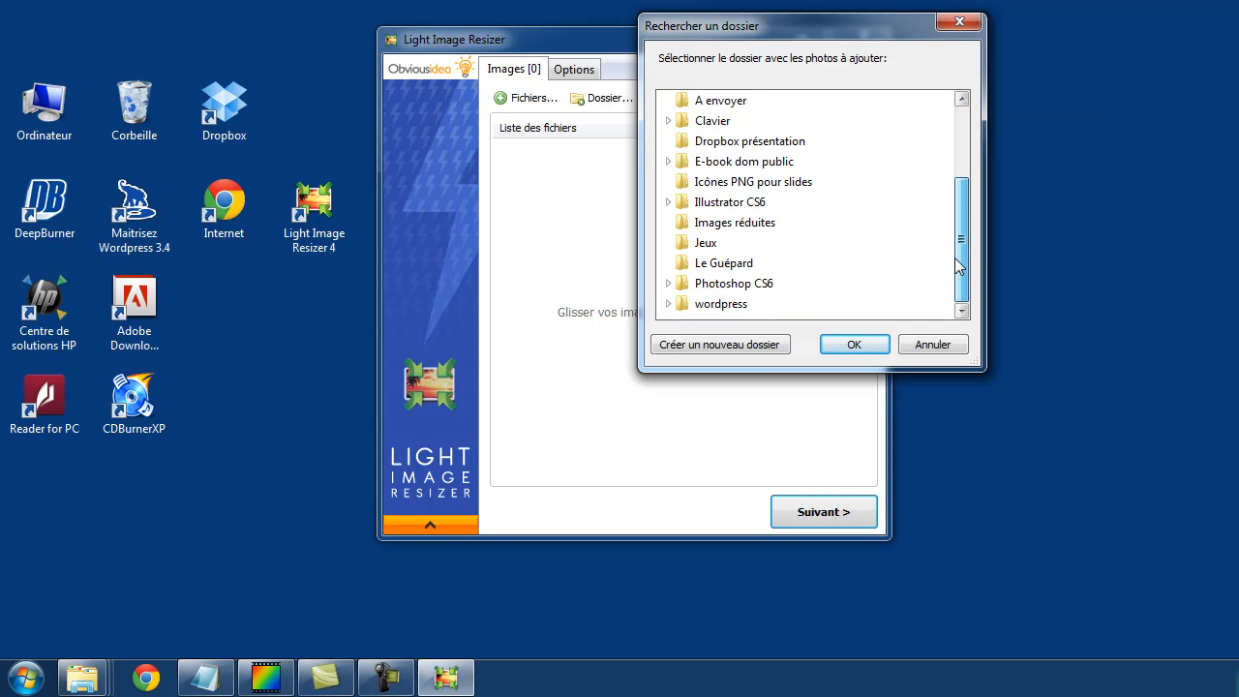
pyautogui.click(738, 263)
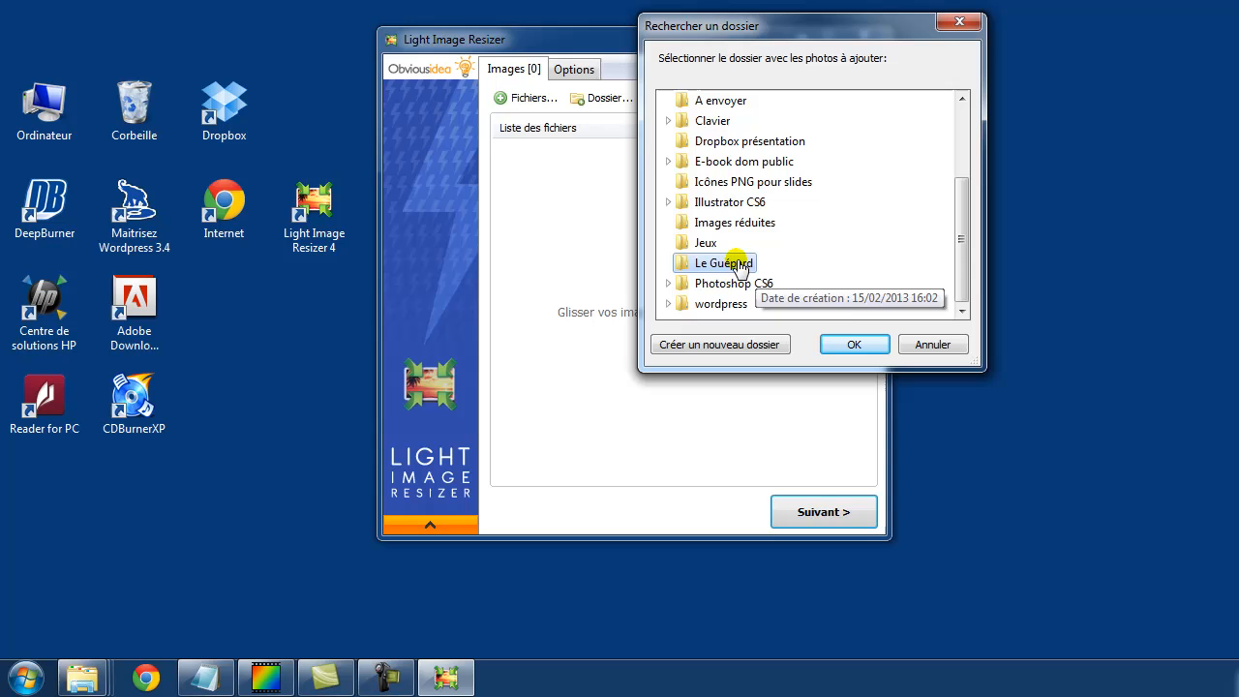
pyautogui.click(840, 345)
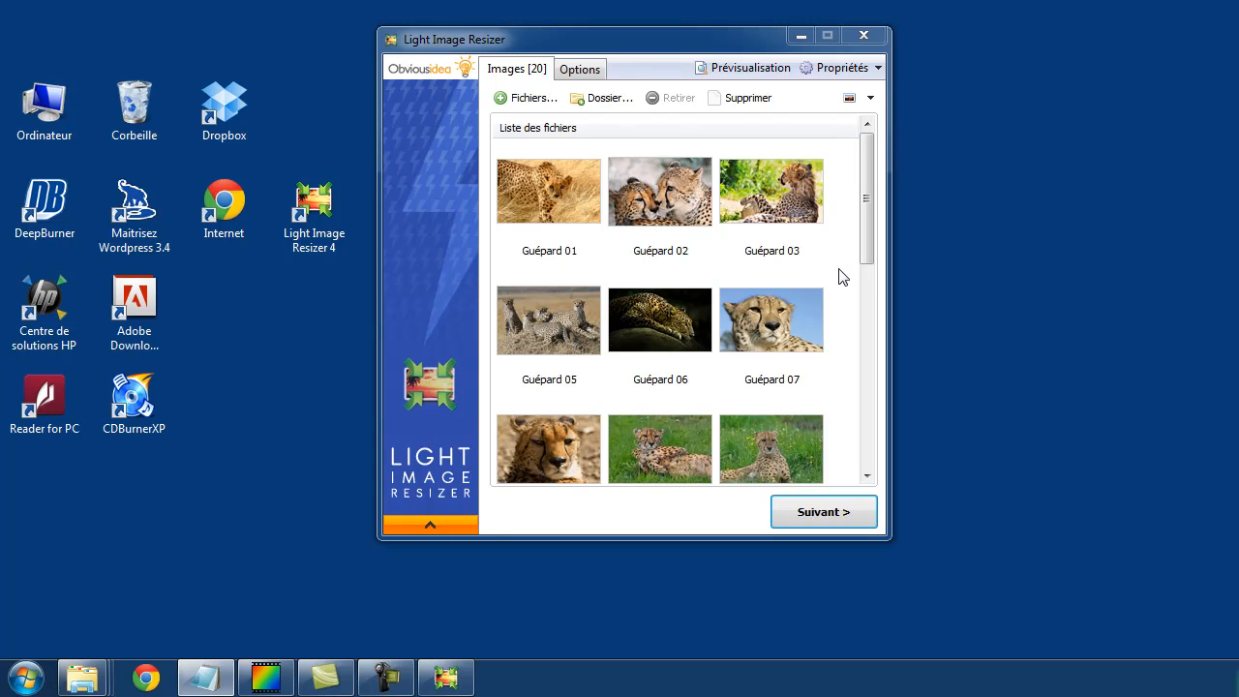
# Set the resizing profile to 640x480 in the options.
pyautogui.click(593, 78)
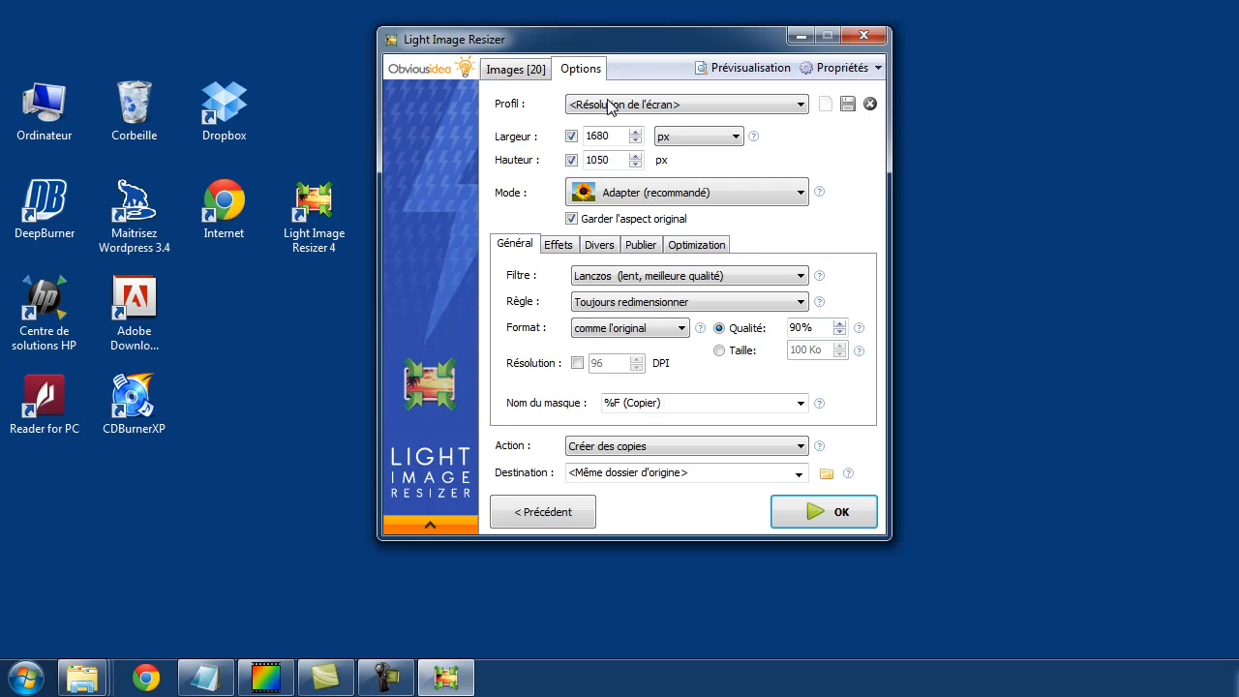
pyautogui.click(802, 105)
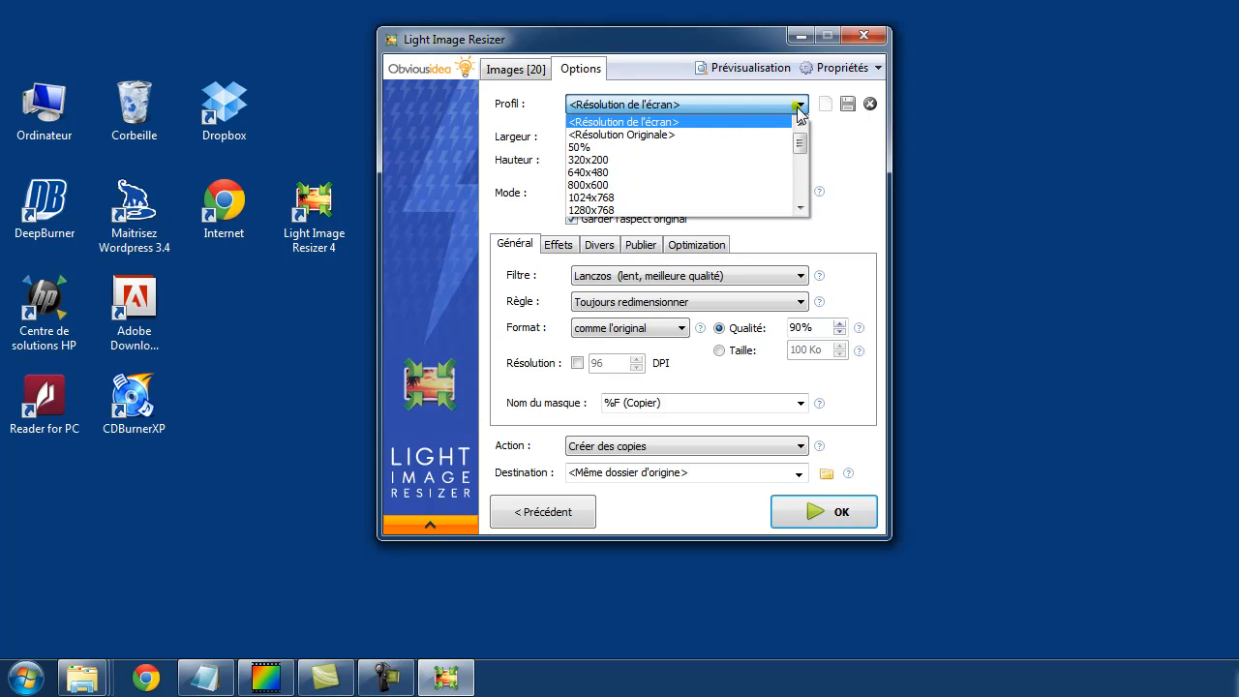
pyautogui.moveTo(800, 147)
pyautogui.mouseDown()
pyautogui.moveTo(803, 189)
pyautogui.moveTo(815, 160)
pyautogui.mouseUp()
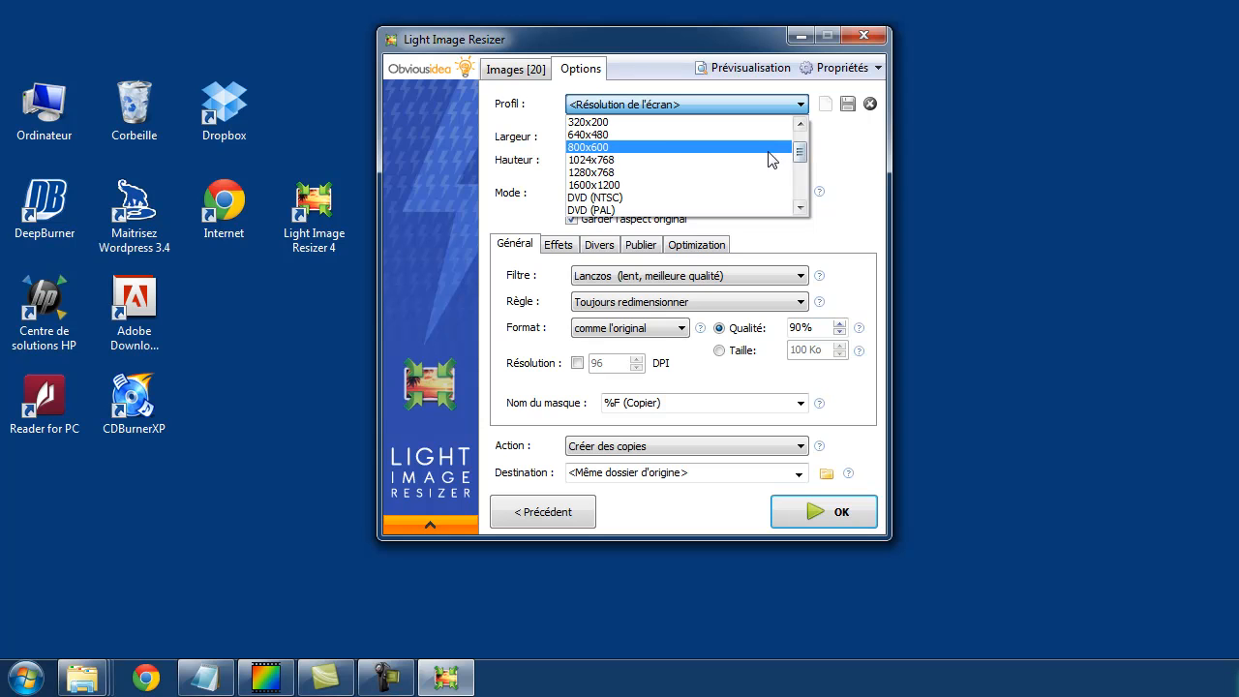
pyautogui.click(627, 135)
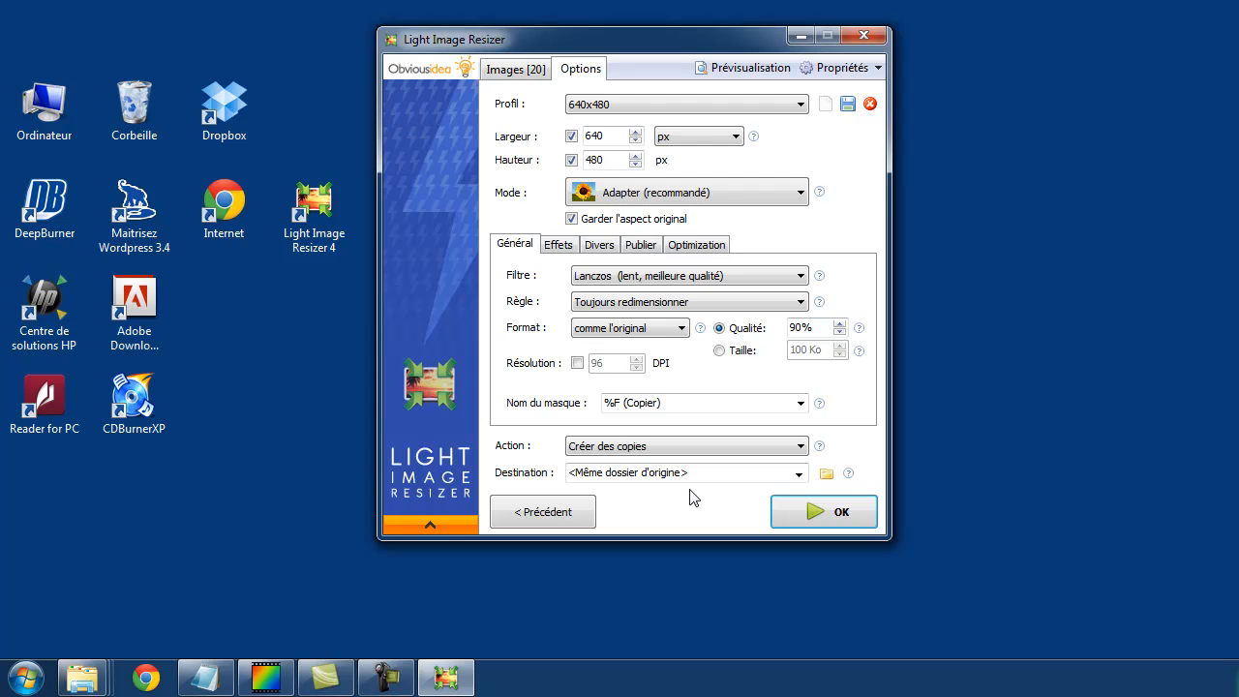
# Set the destination of the resized copies to the desktop folder Images réduites.
pyautogui.click(827, 473)
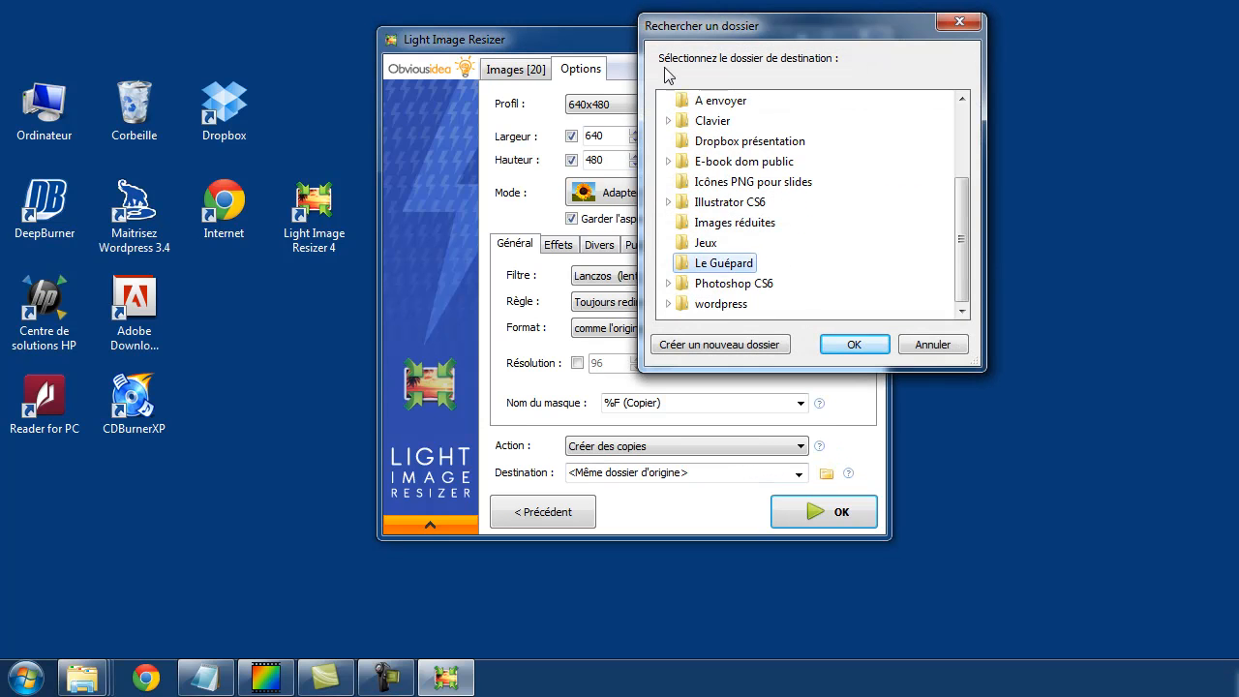
pyautogui.click(745, 223)
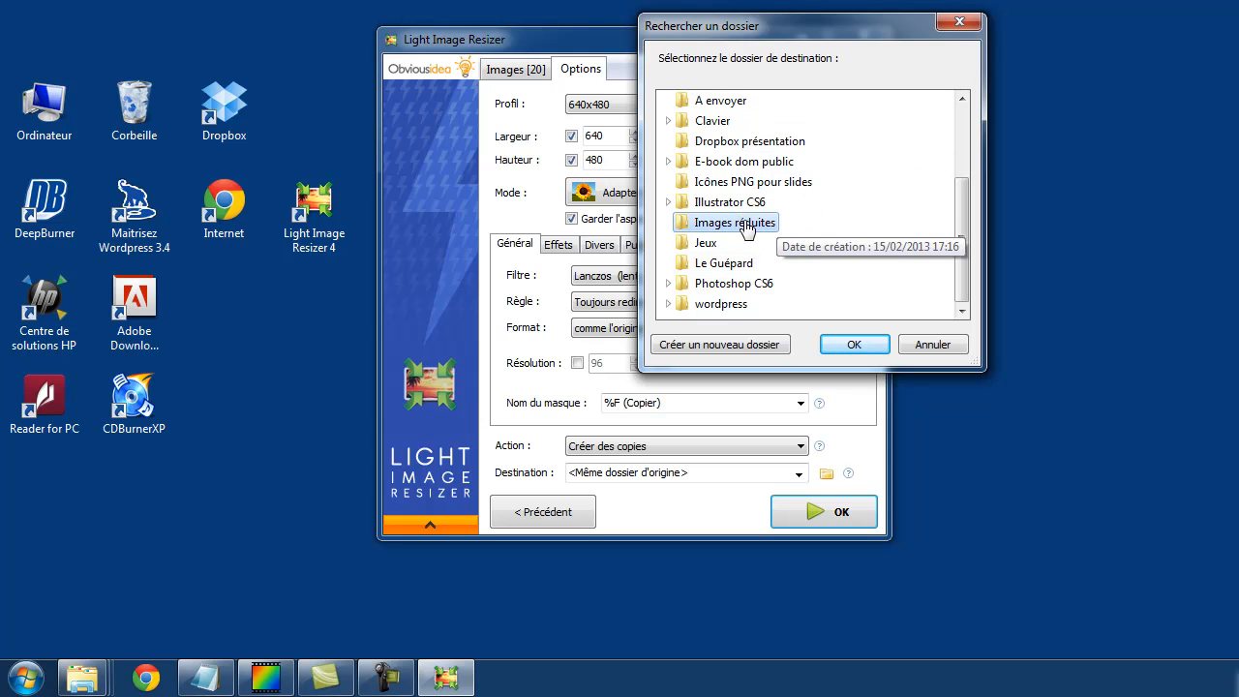
pyautogui.click(854, 344)
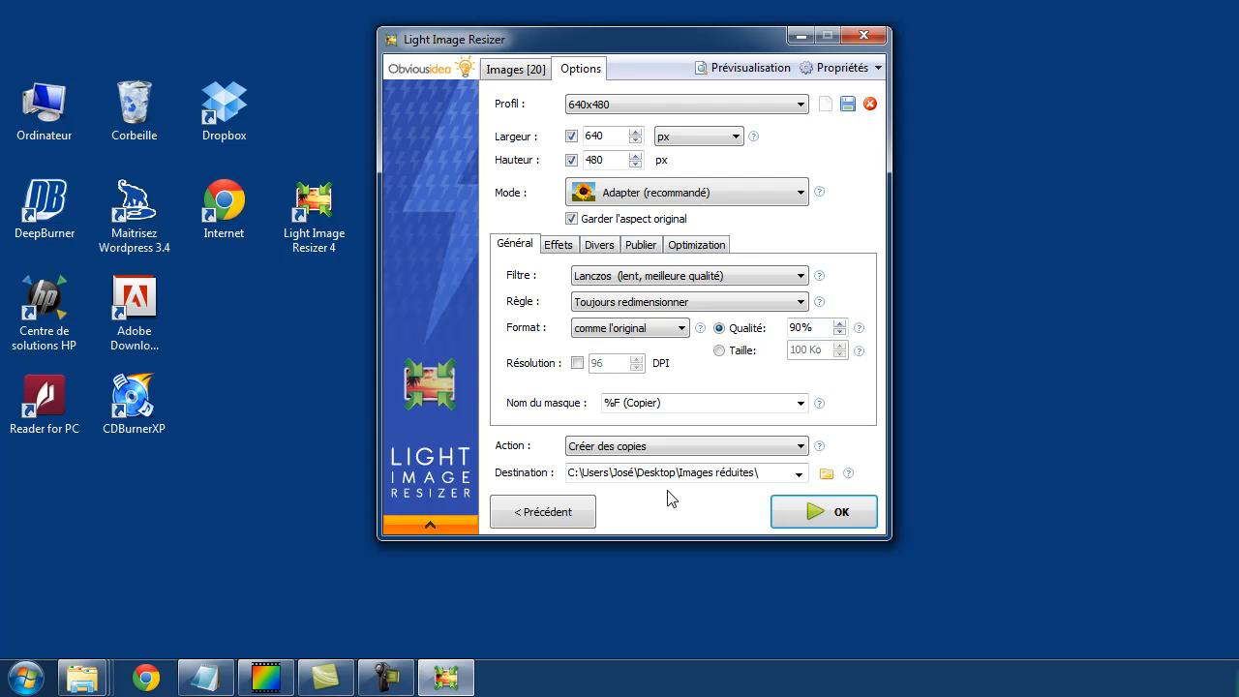
# Start resizing the images, save the changed profile settings and close the processing report.
pyautogui.click(826, 521)
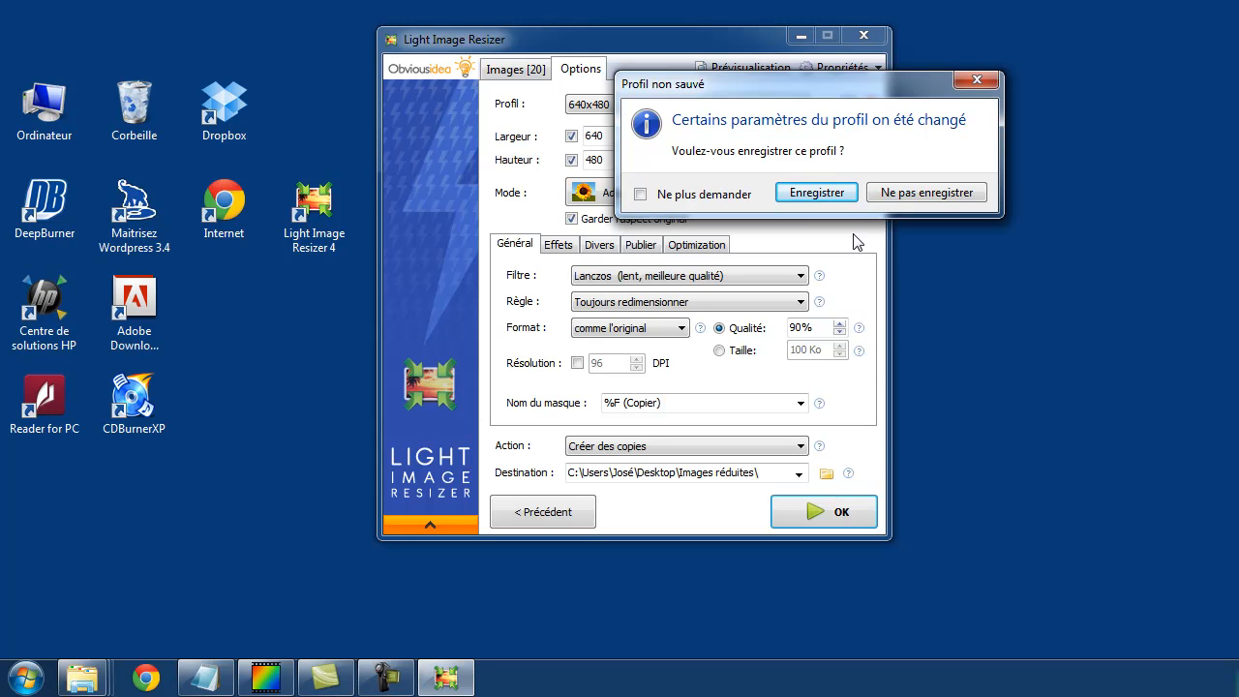
pyautogui.click(811, 193)
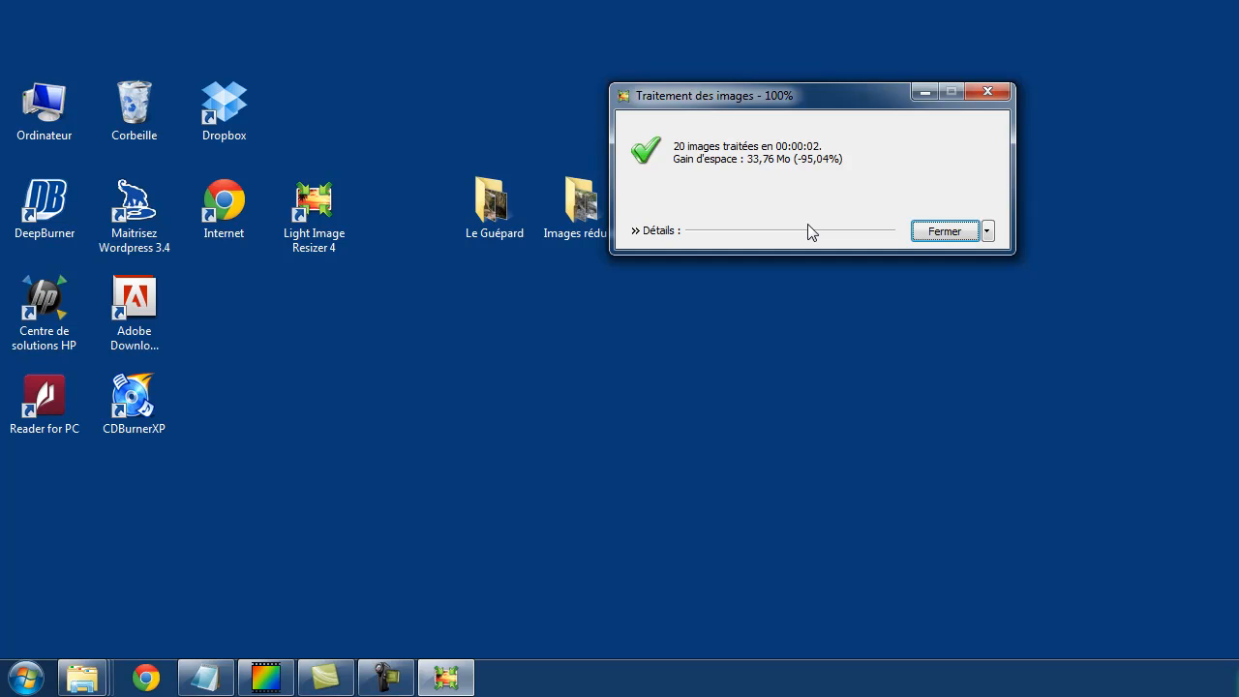
pyautogui.press('Return')
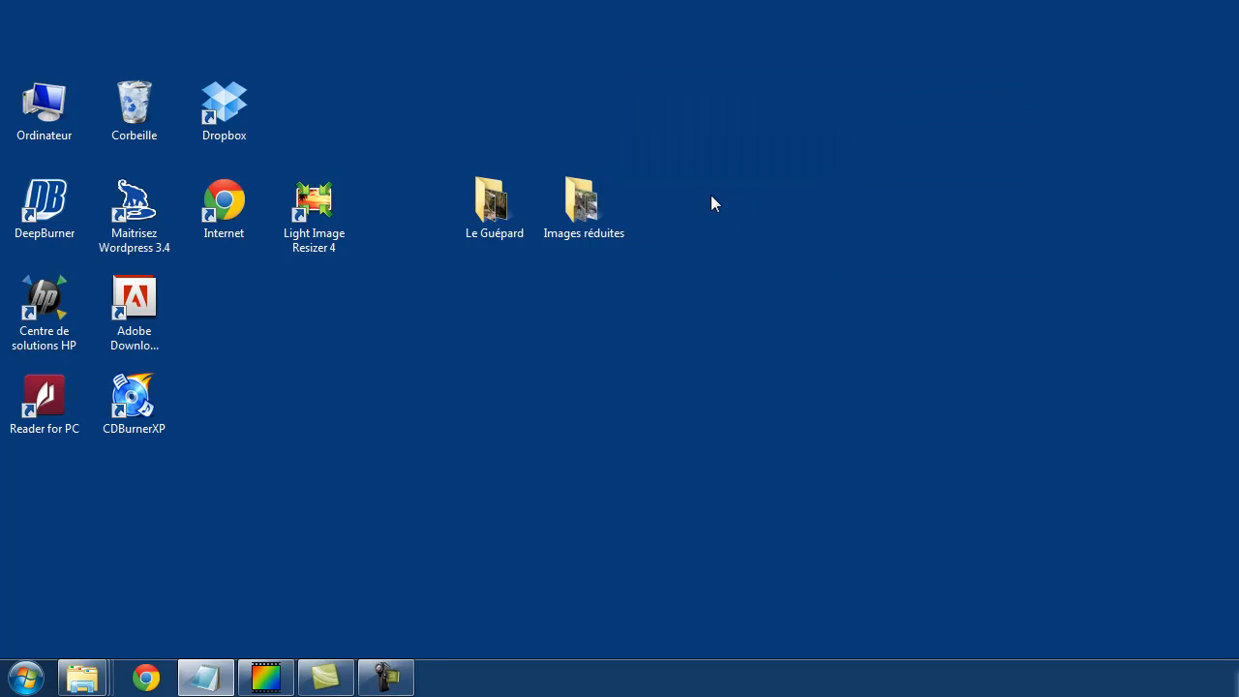
# Open the Images réduites folder and check the file size and dimensions of Guépard 01 (Copier).
pyautogui.doubleClick(608, 199)
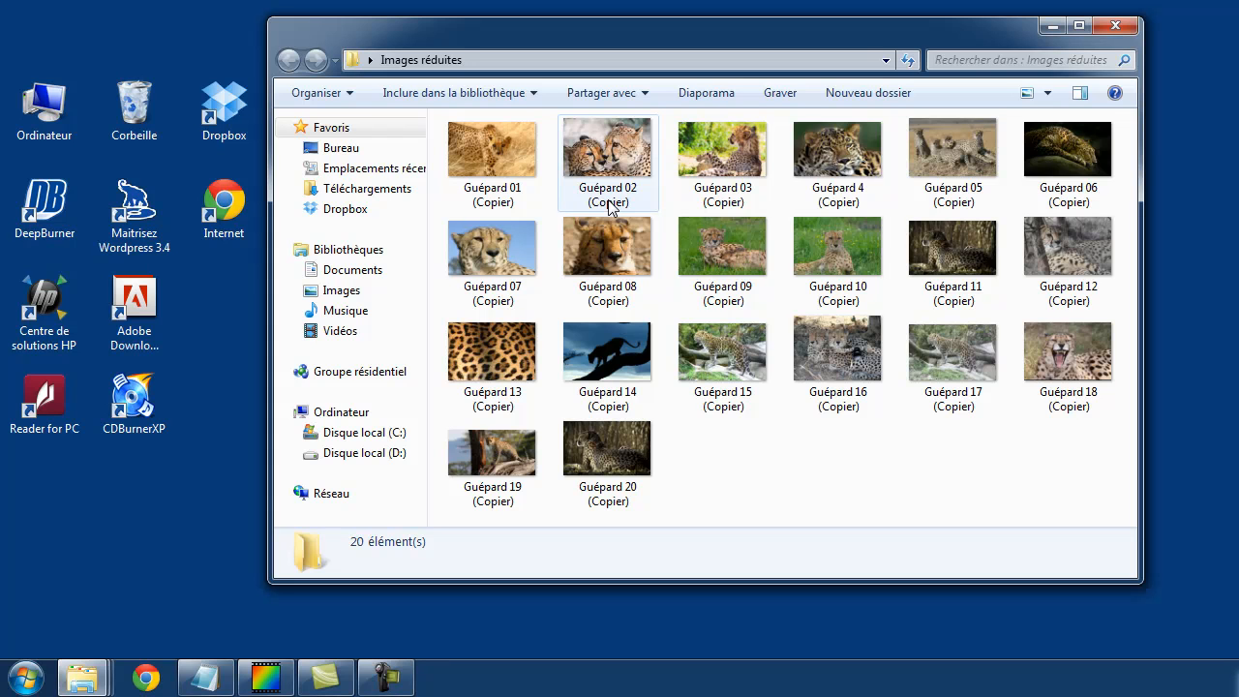
pyautogui.click(507, 158)
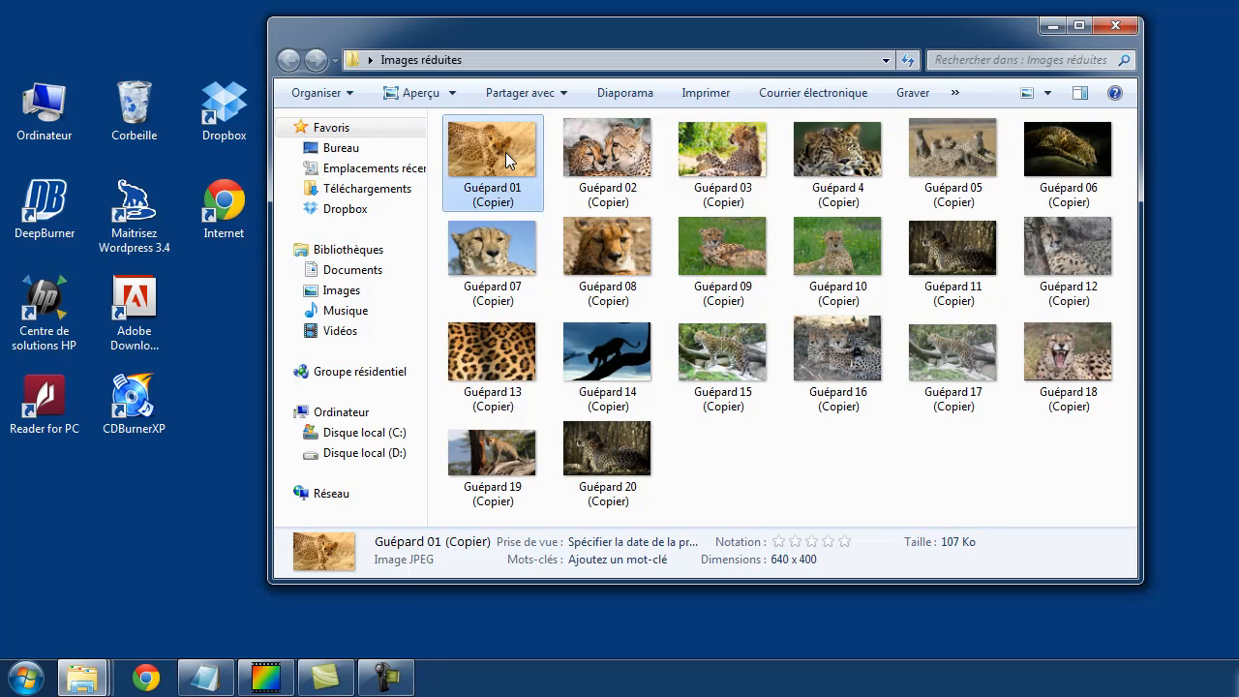
# Close the Images réduites folder and compare the total sizes of the Le Guépard and Images réduites folders on the desktop.
pyautogui.hotkey('alt', 'F4')
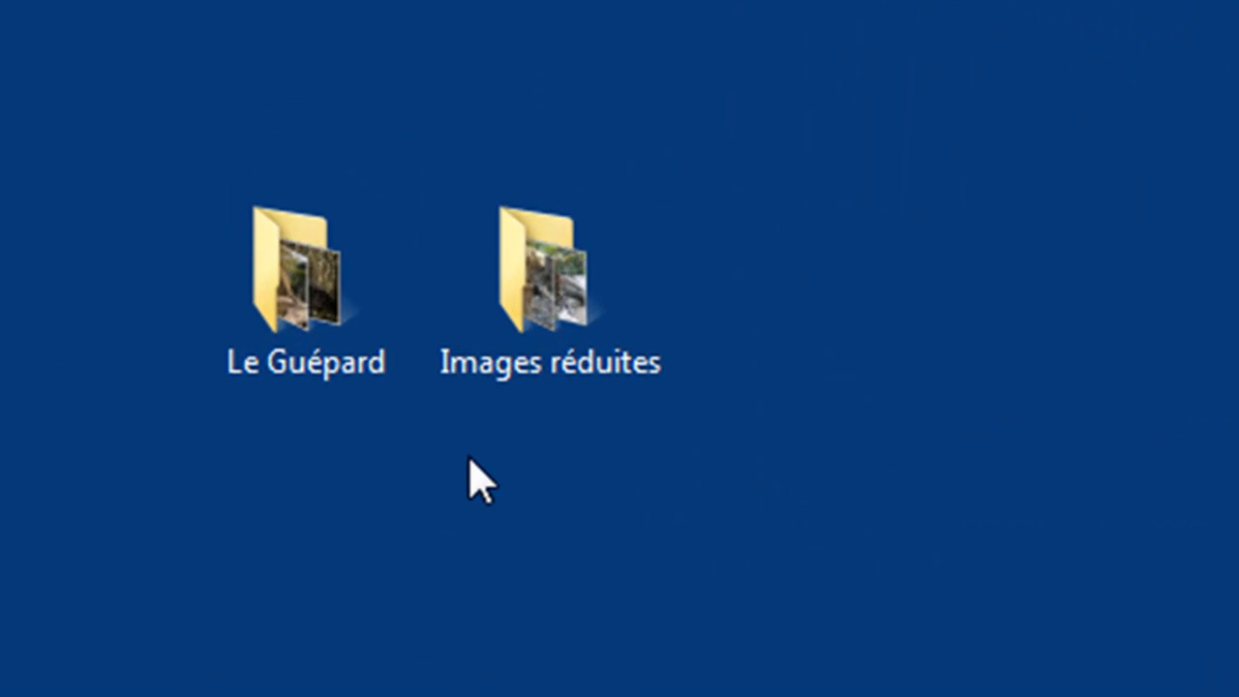
pyautogui.click(355, 324)
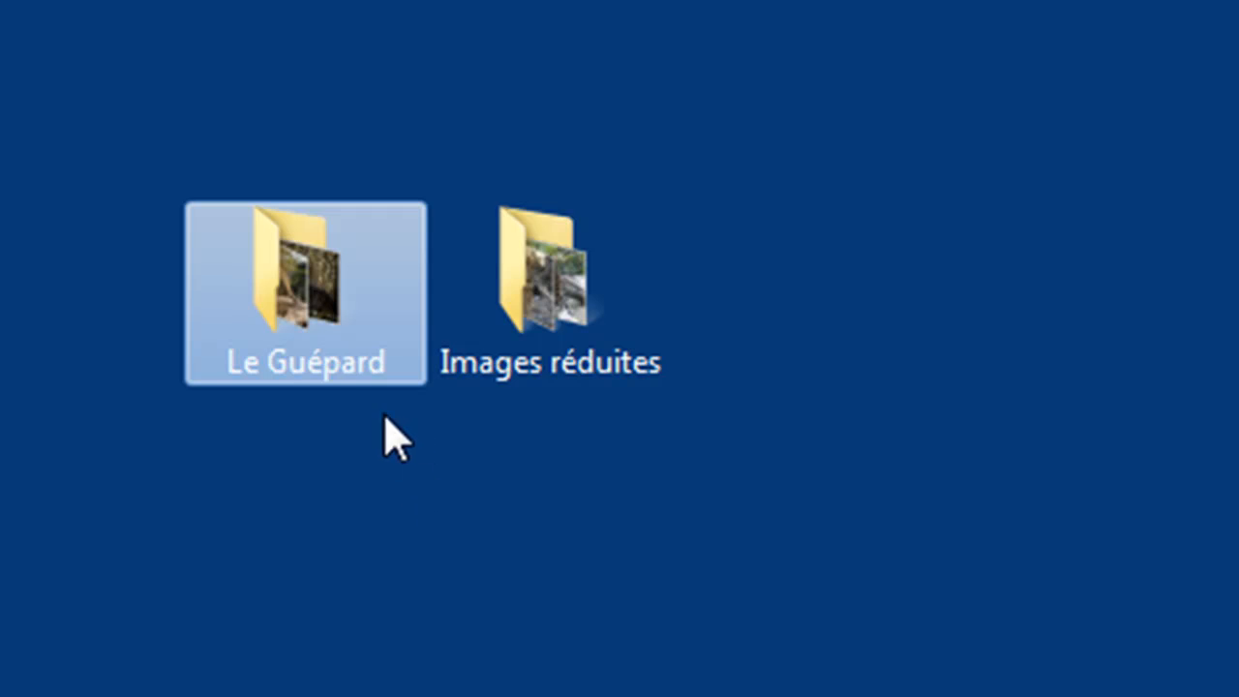
pyautogui.moveTo(363, 351)
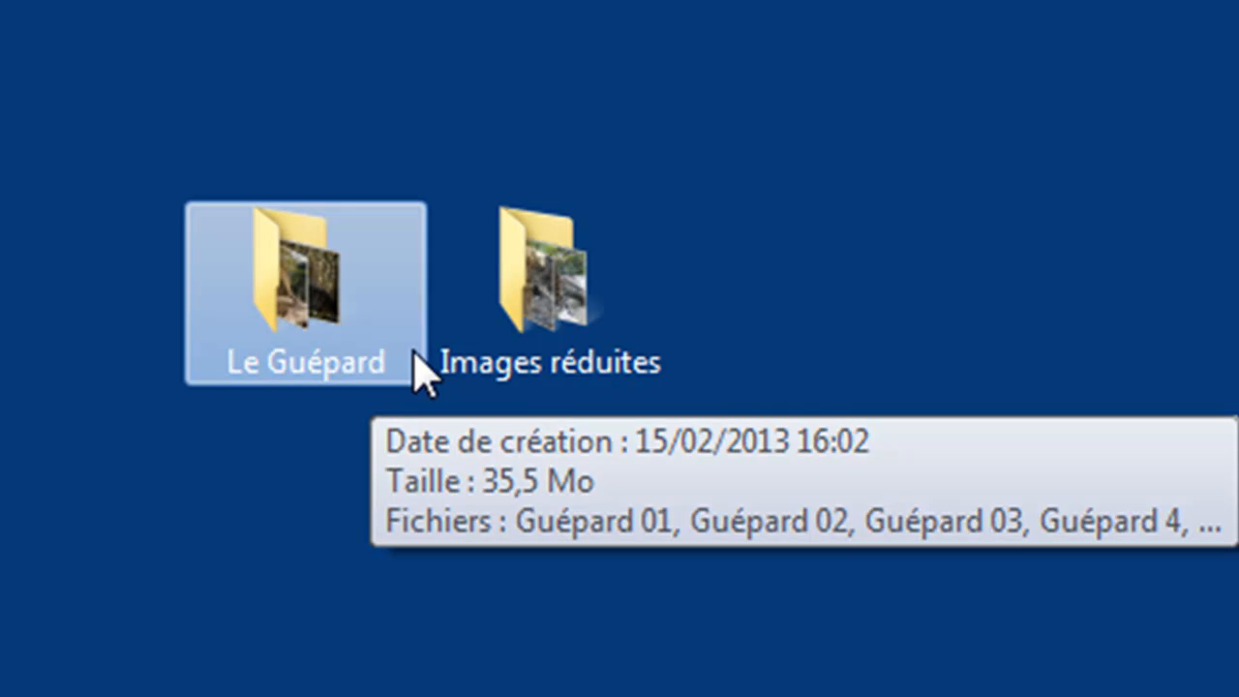
pyautogui.click(540, 335)
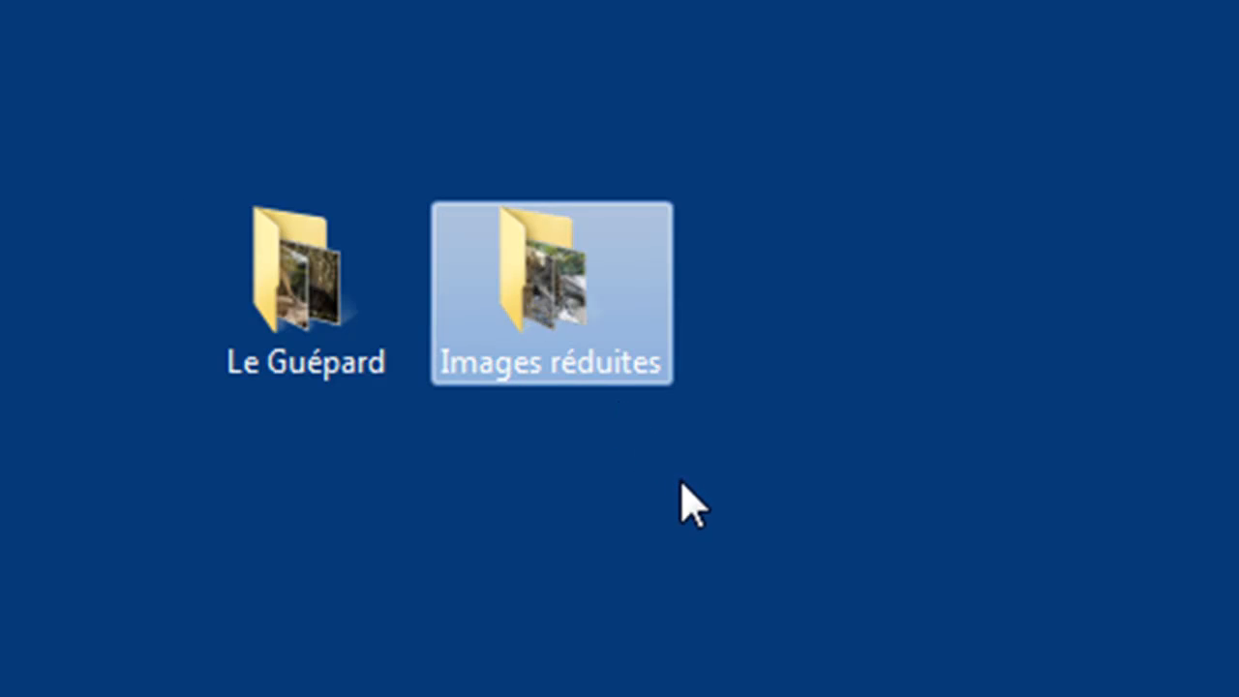
pyautogui.moveTo(617, 283)
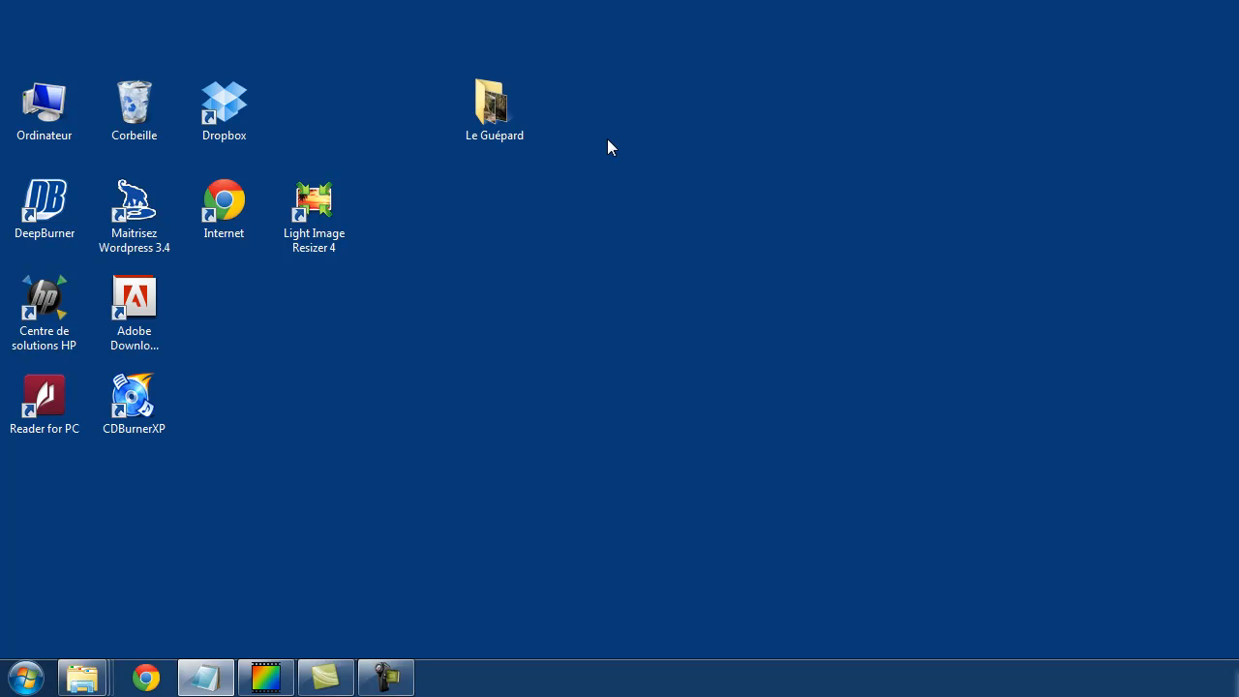
# Bring up the commands available for the Le Guépard folder on the desktop.
pyautogui.rightClick(513, 121)
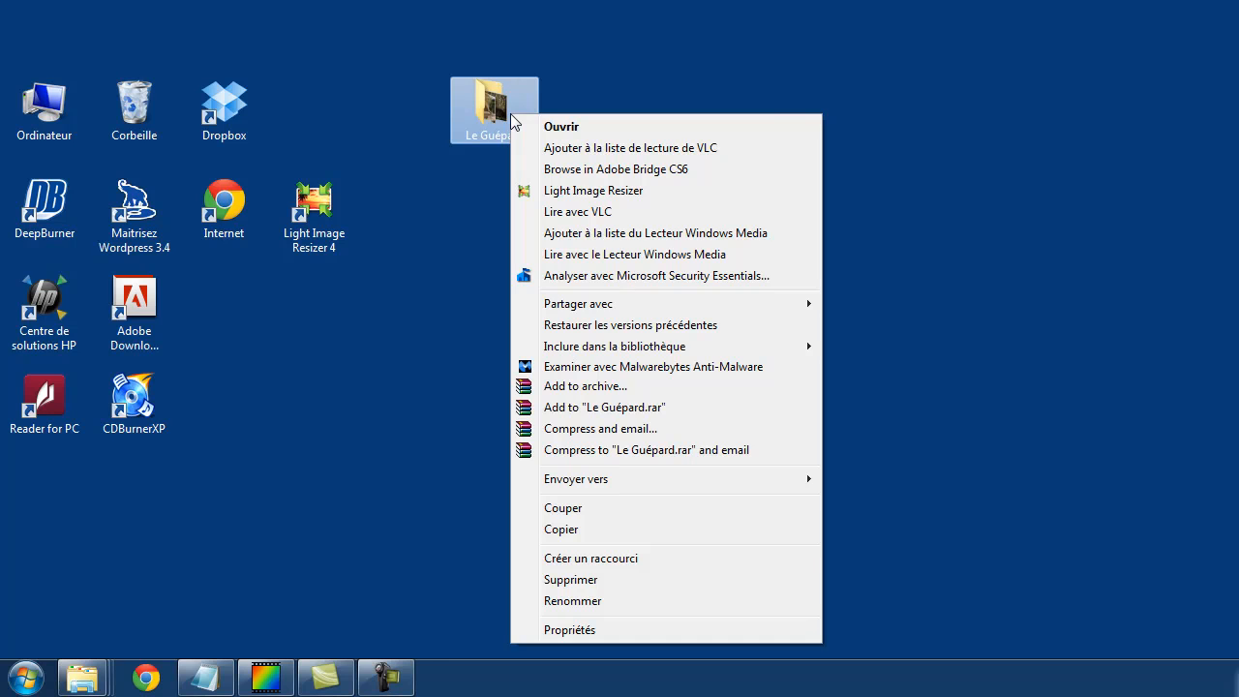